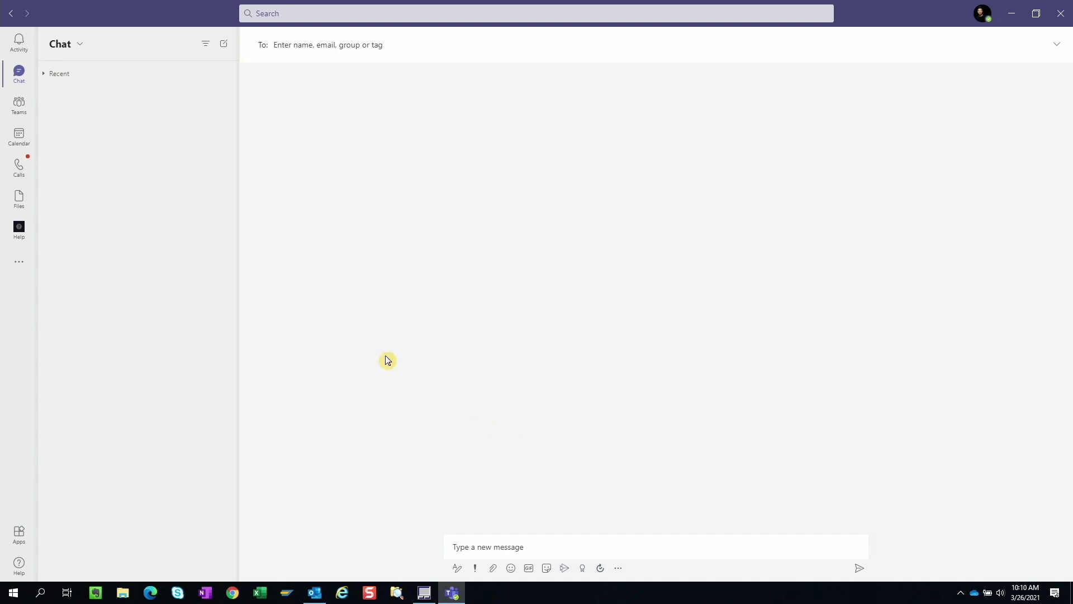
Step: Visit the General channel's new-post box, then return to Chat to begin a new chat
{"action": "left_click", "coordinate": [18, 107]}
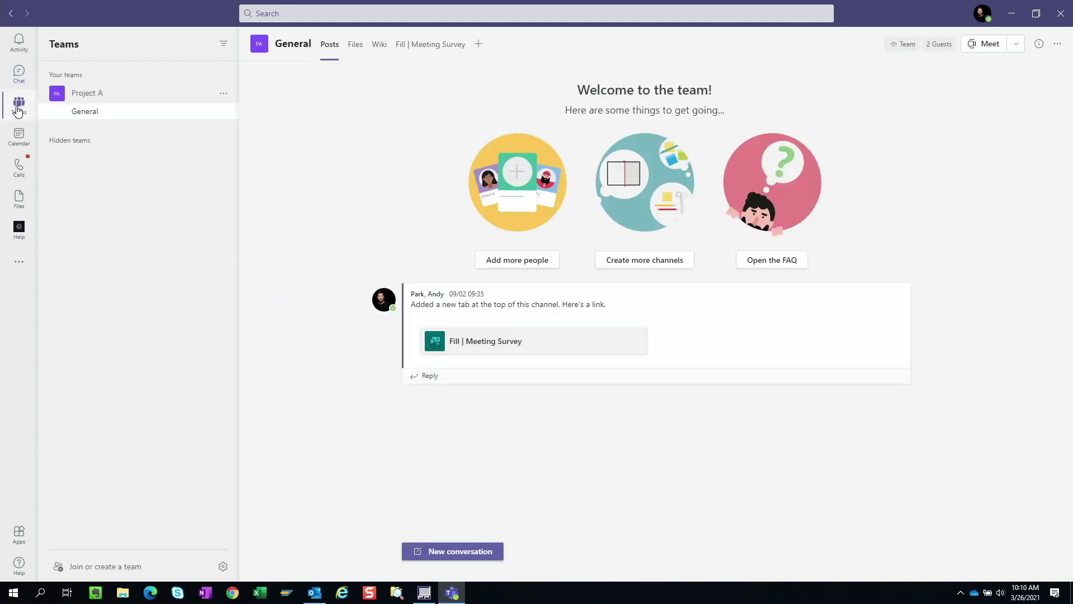
{"action": "left_click", "coordinate": [435, 550]}
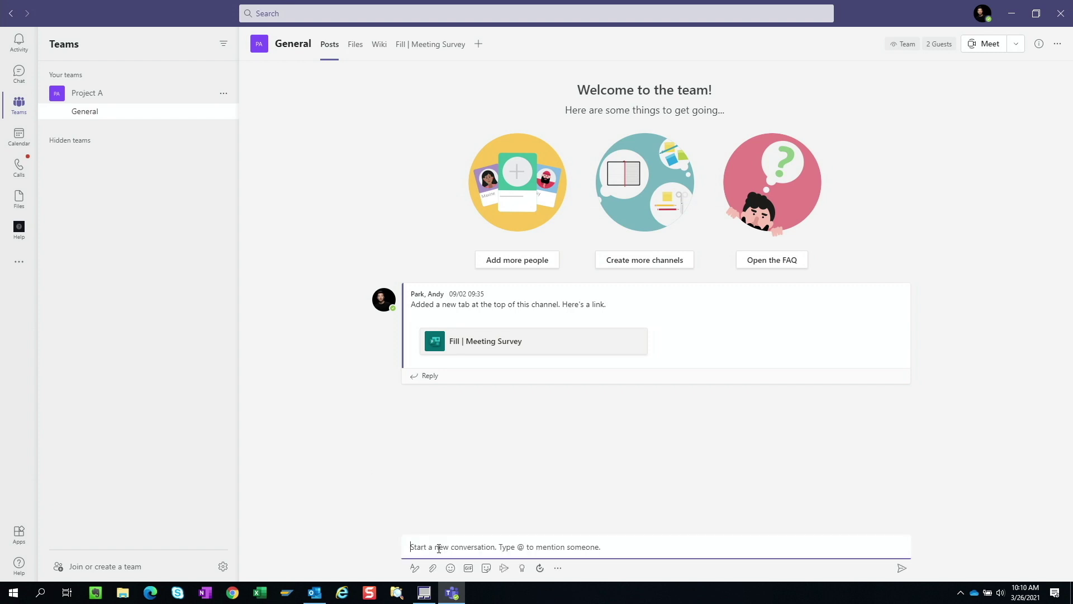
{"action": "left_click", "coordinate": [432, 537]}
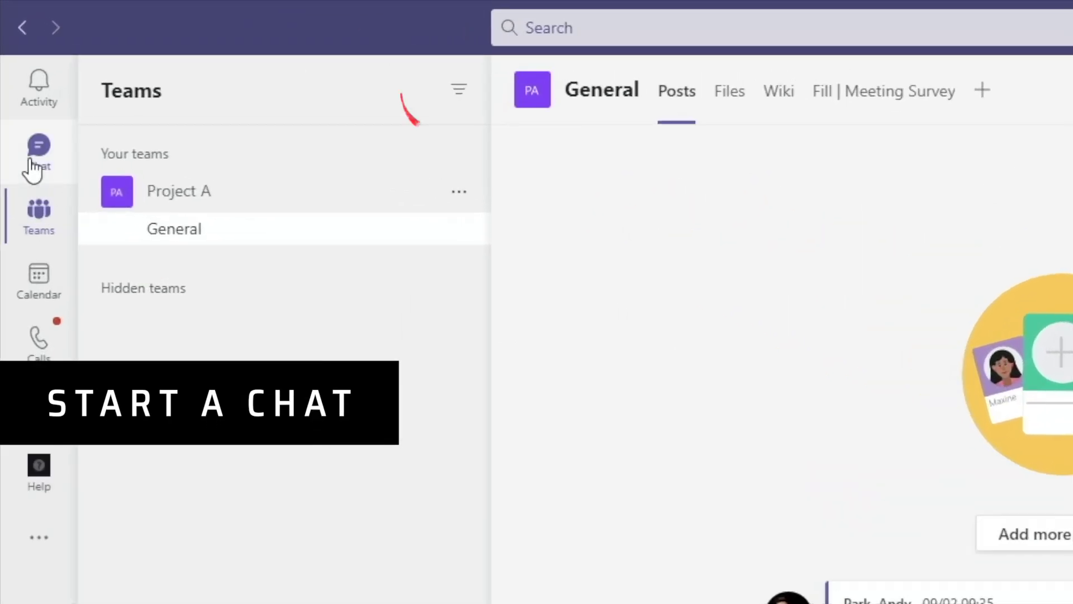
{"action": "left_click", "coordinate": [33, 167]}
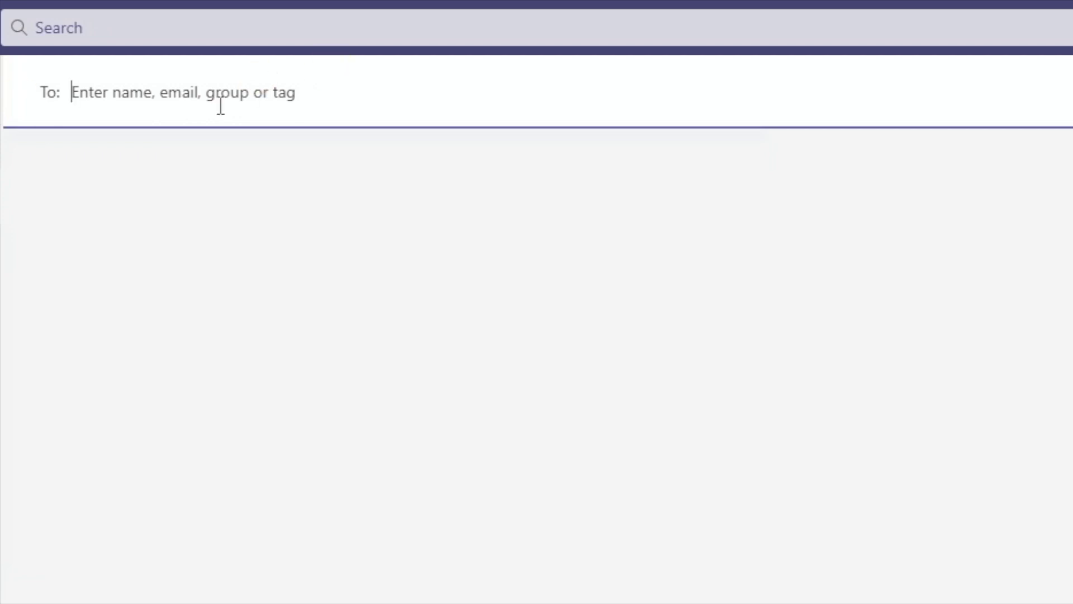
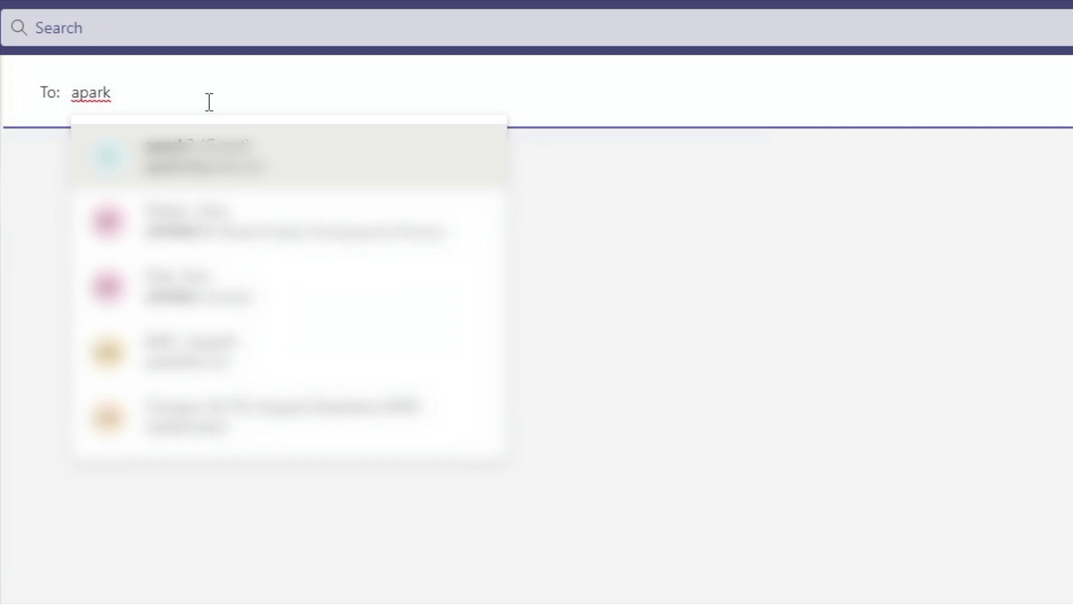
Step: Add both guest participants by name as recipients in the To: field
{"action": "key", "text": "Return"}
{"action": "mouse_move", "coordinate": [208, 103]}
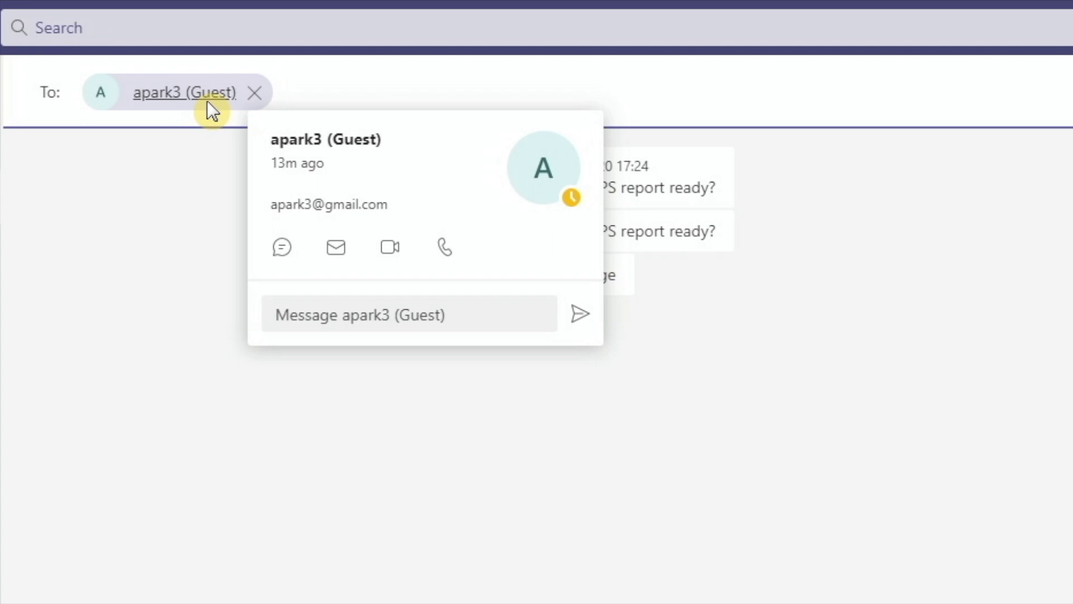
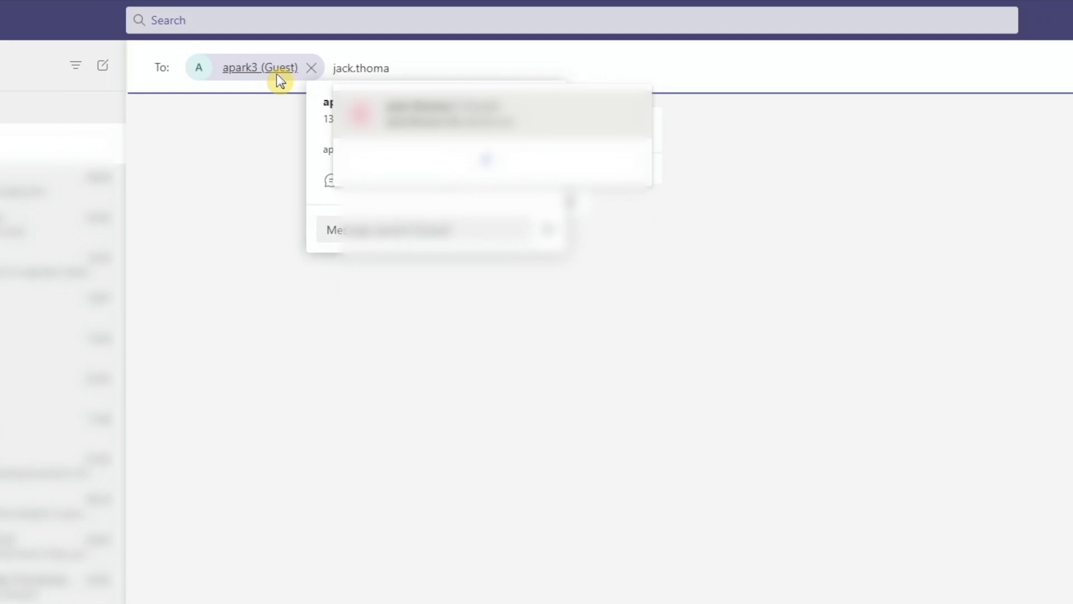
{"action": "key", "text": "Return"}
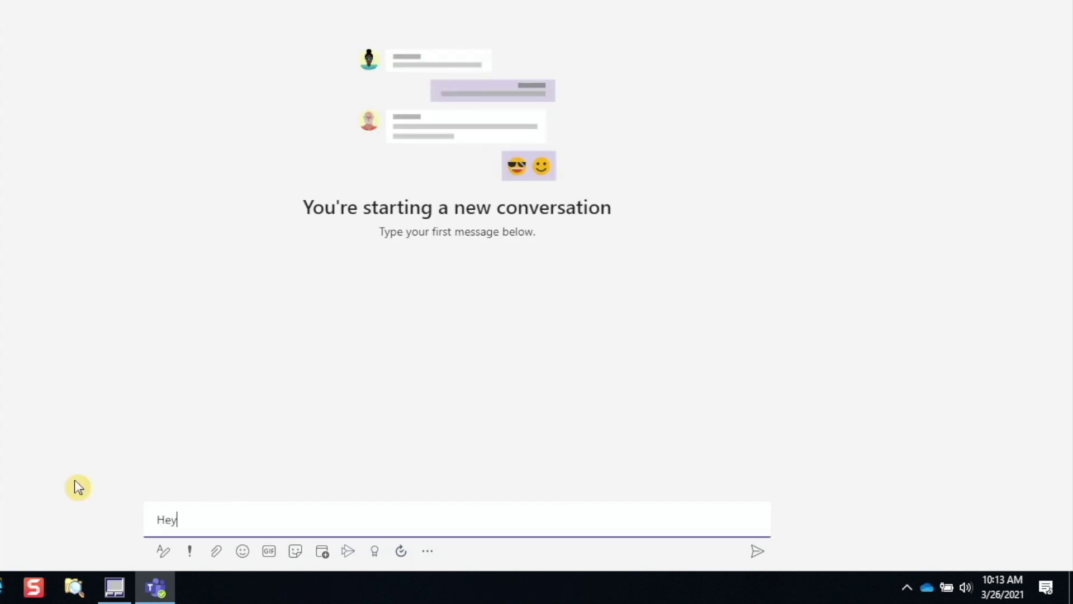
Step: Send 'hey guys,' beneath 'Hey, you guys available for a quick chat?' in the group chat
{"action": "type", "text": "k chat?"}
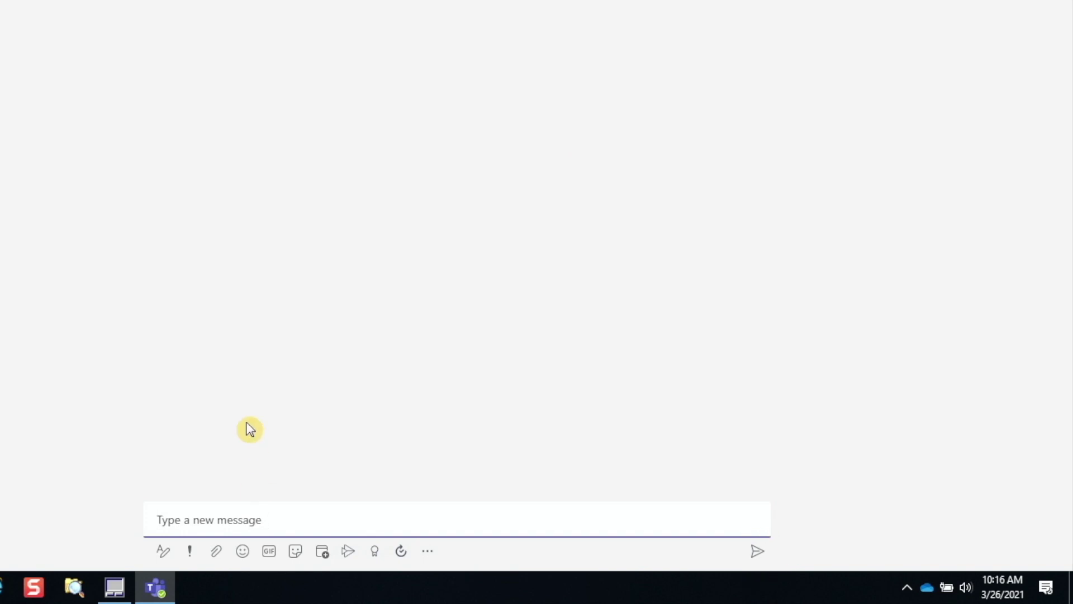
{"action": "type", "text": "hey guys,"}
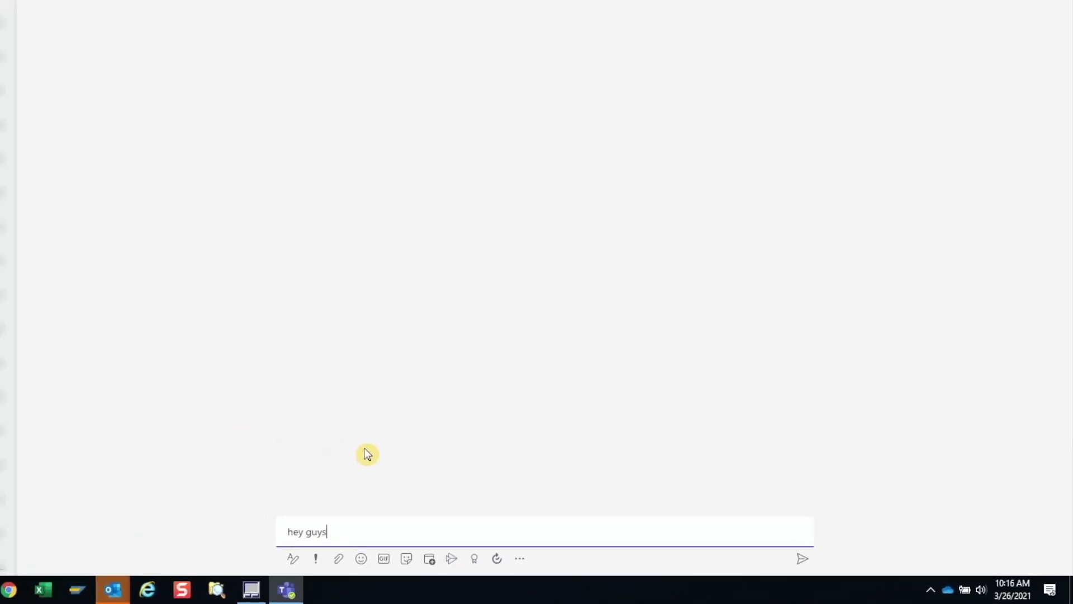
{"action": "key", "text": "Return"}
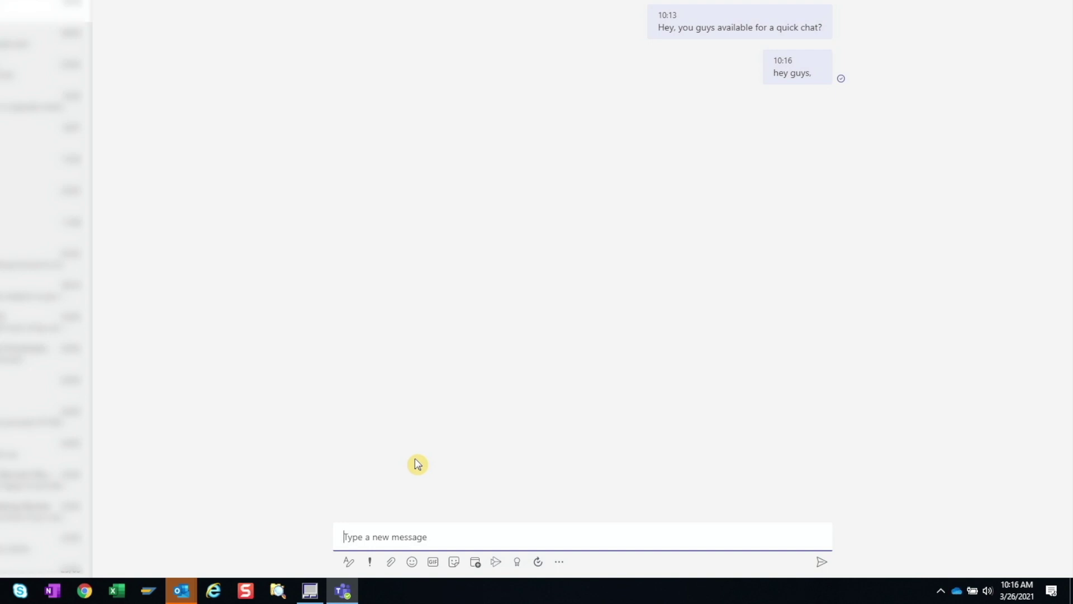
Step: In the expanded message box, type 'Hey guys,' with 'Bold, Italic, and underline' on the next line
{"action": "left_click", "coordinate": [348, 561]}
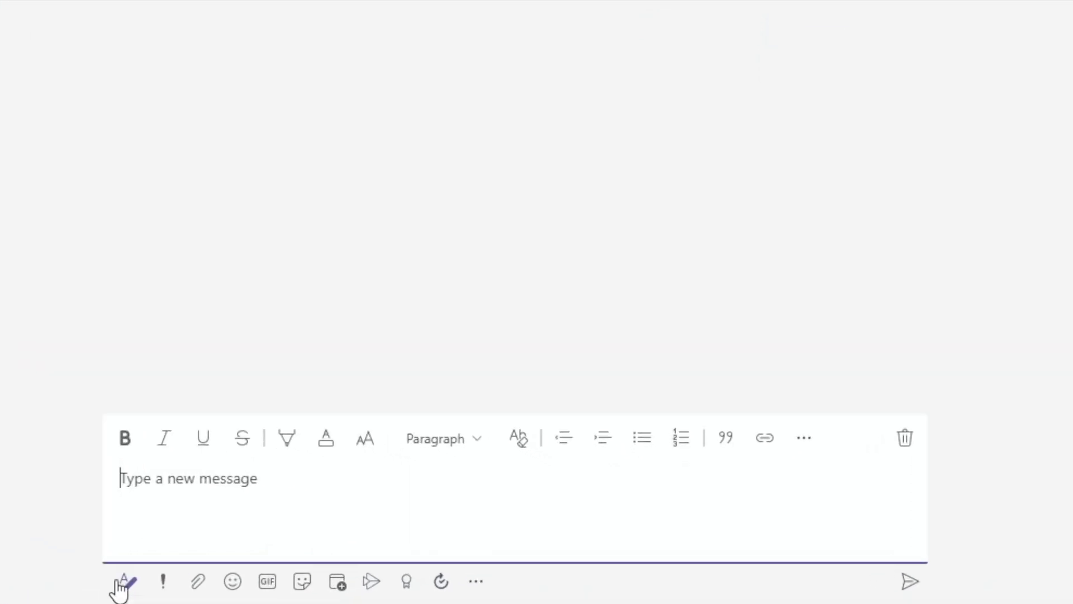
{"action": "type", "text": "Hey guys,"}
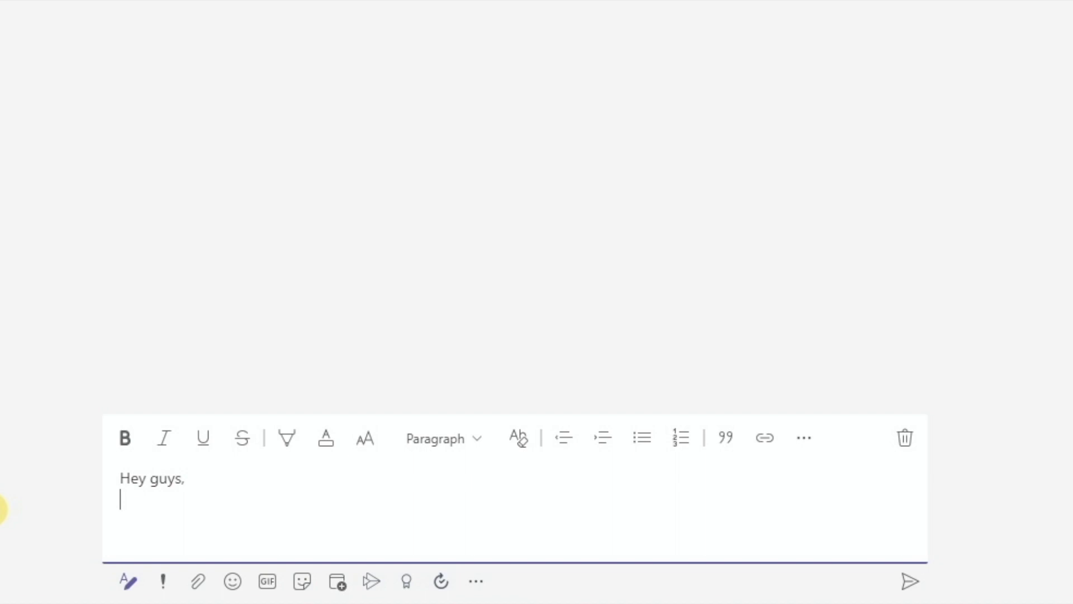
{"action": "key", "text": "Return"}
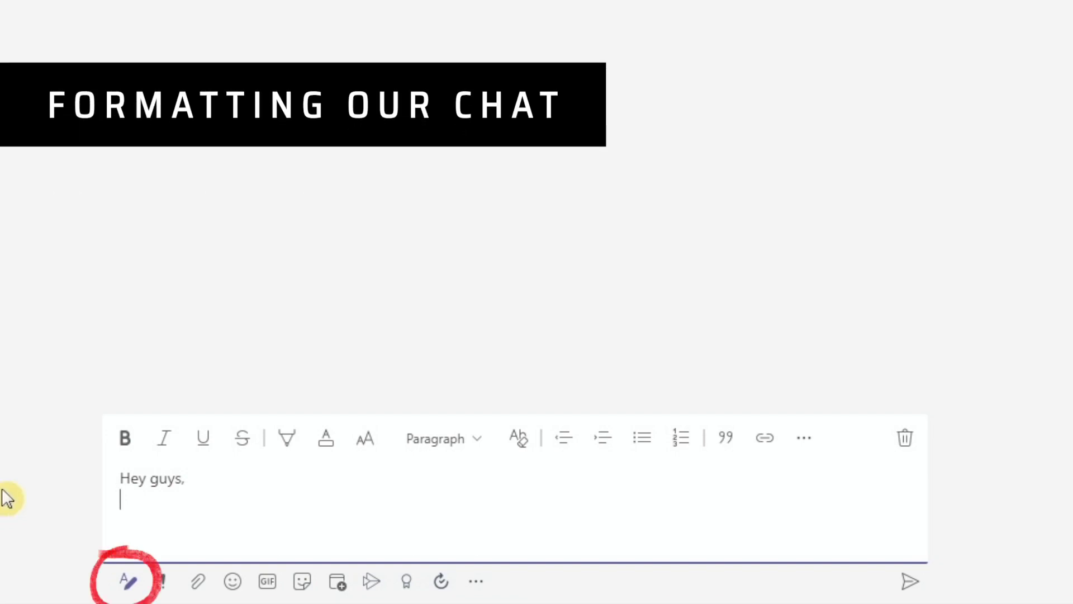
{"action": "type", "text": "Bo"}
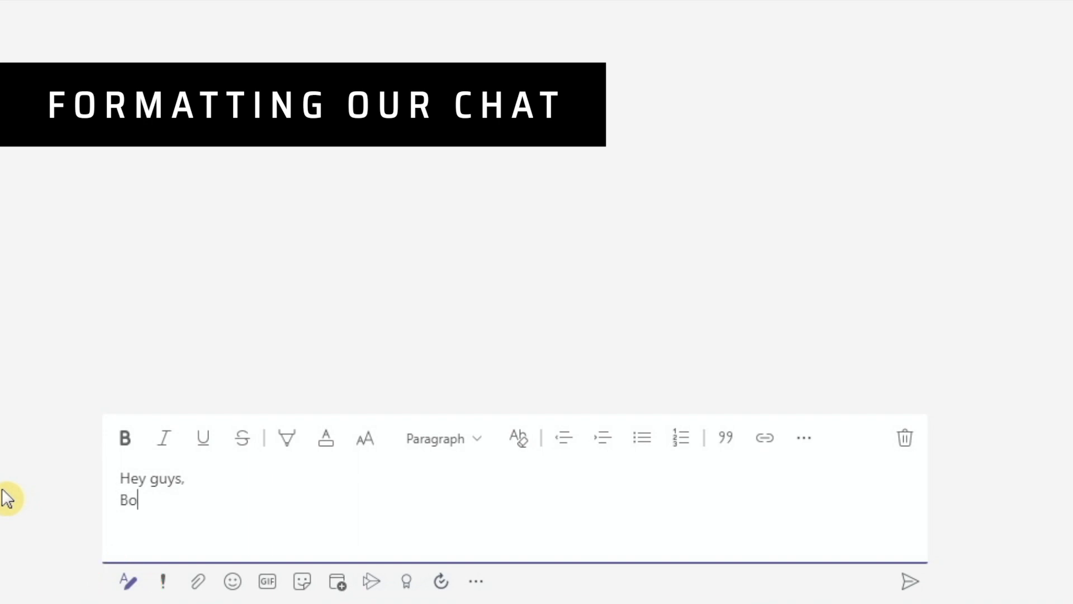
{"action": "type", "text": "ld, Italic, and underline"}
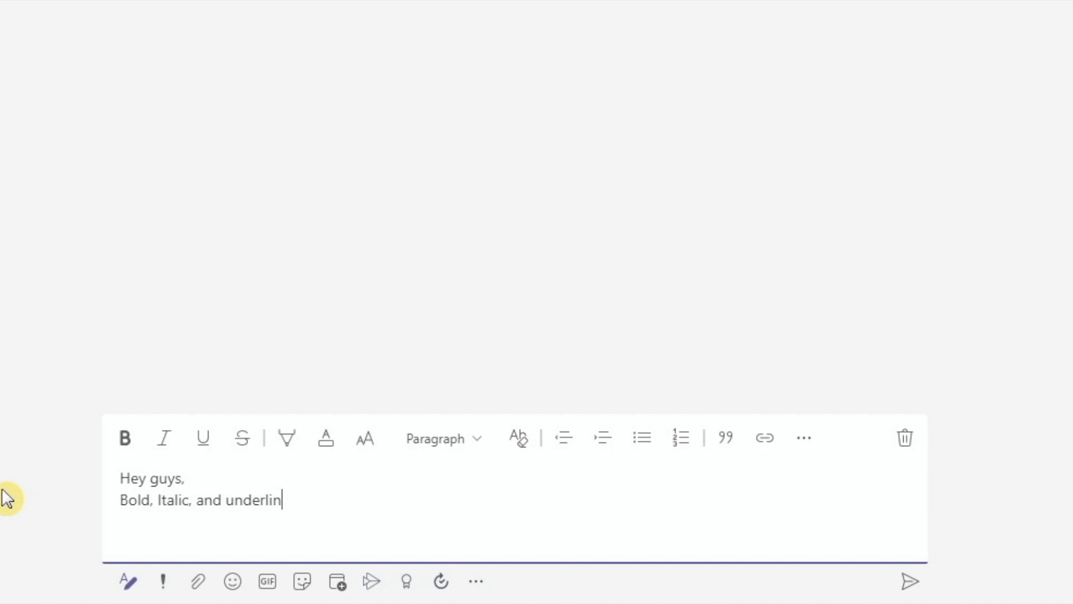
Step: Make 'Bold' bold, 'Italic' italic and 'underline' underlined
{"action": "double_click", "coordinate": [133, 499]}
{"action": "left_click", "coordinate": [125, 438]}
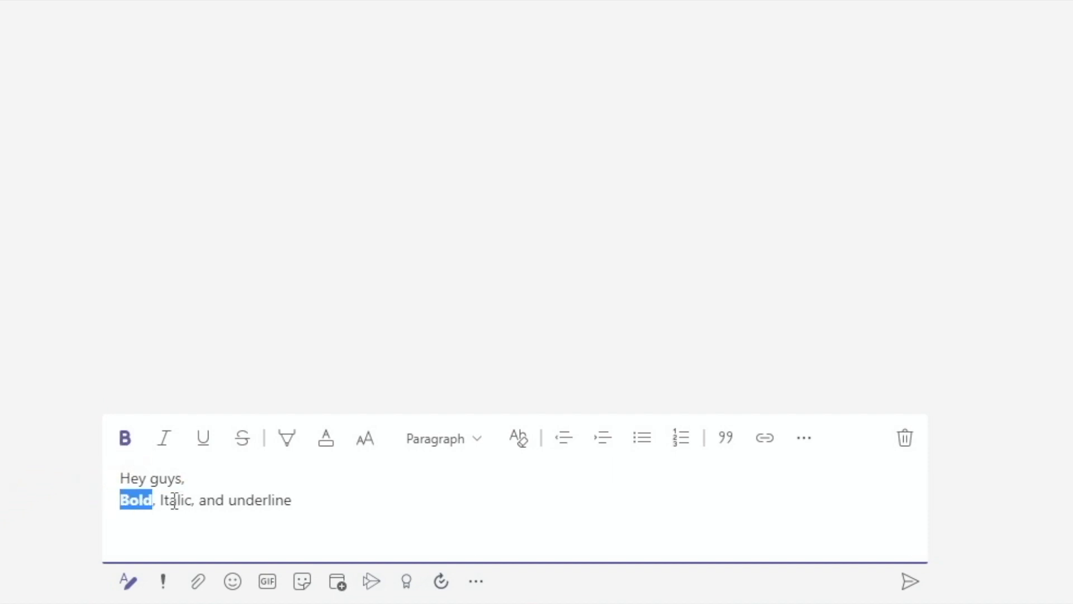
{"action": "double_click", "coordinate": [174, 499]}
{"action": "left_click", "coordinate": [164, 438]}
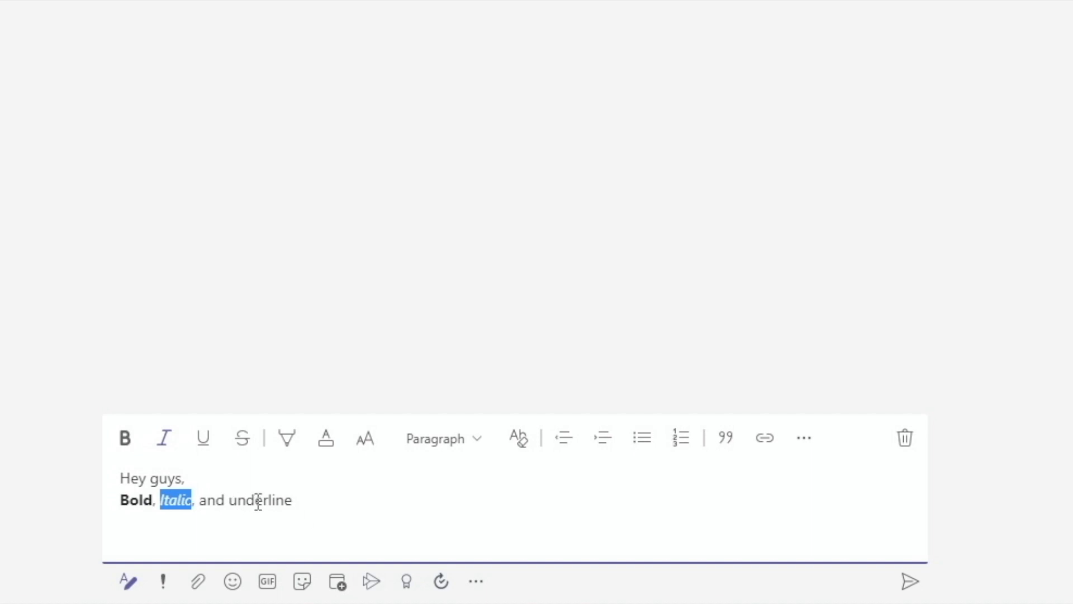
{"action": "double_click", "coordinate": [258, 502]}
{"action": "left_click", "coordinate": [203, 438]}
{"action": "left_click", "coordinate": [326, 503]}
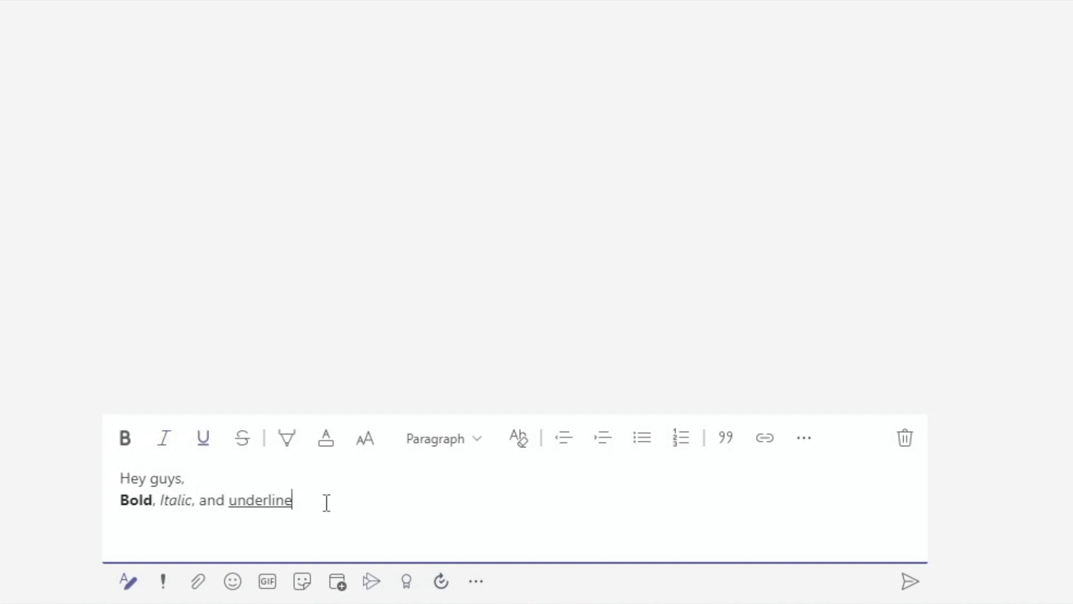
Step: Add the line 'Highlight, font color, and font size' with yellow highlight and green font colour
{"action": "key", "text": "Return"}
{"action": "type", "text": "Highlight, font color, and font size"}
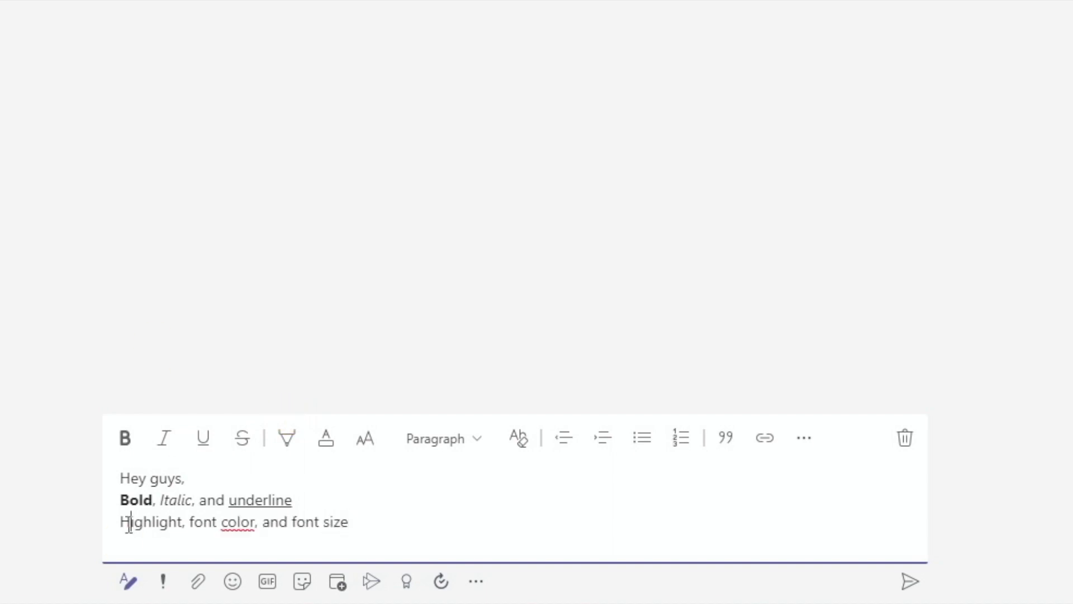
{"action": "left_click_drag", "start_coordinate": [121, 521], "coordinate": [351, 522]}
{"action": "left_click", "coordinate": [287, 438]}
{"action": "left_click", "coordinate": [237, 391]}
{"action": "left_click", "coordinate": [327, 441]}
{"action": "left_click", "coordinate": [378, 363]}
{"action": "left_click", "coordinate": [290, 522]}
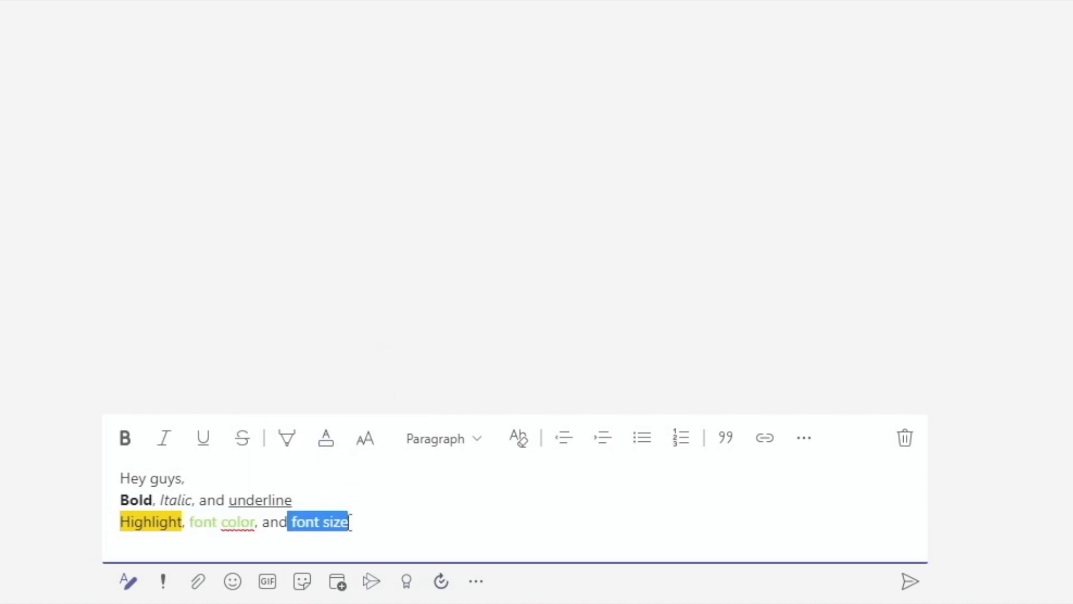
Step: Make the line Large size, then clear all its formatting back to plain text
{"action": "left_click", "coordinate": [363, 443]}
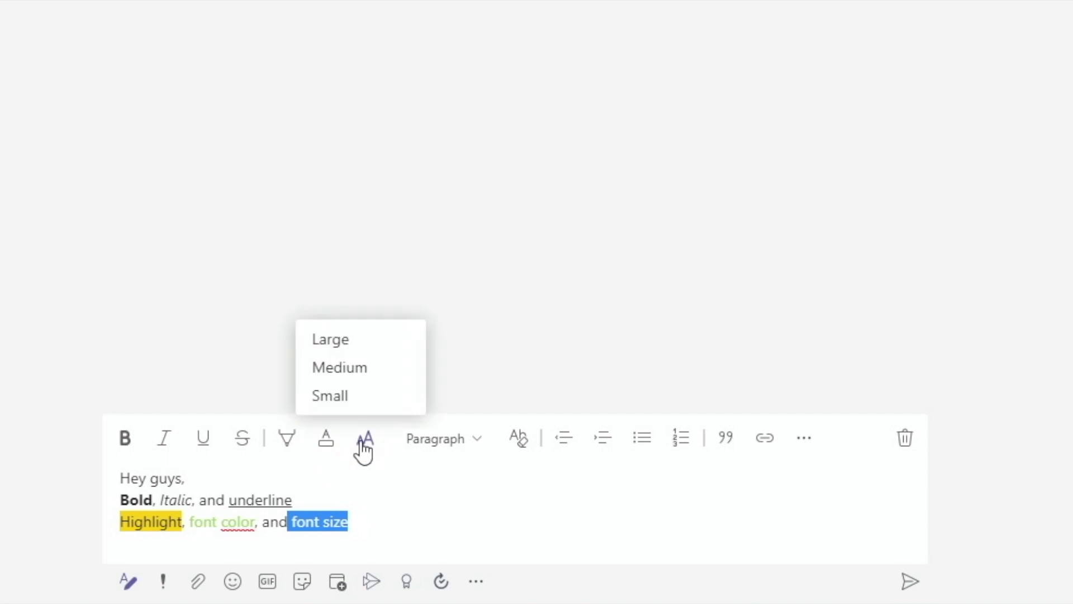
{"action": "left_click", "coordinate": [339, 339]}
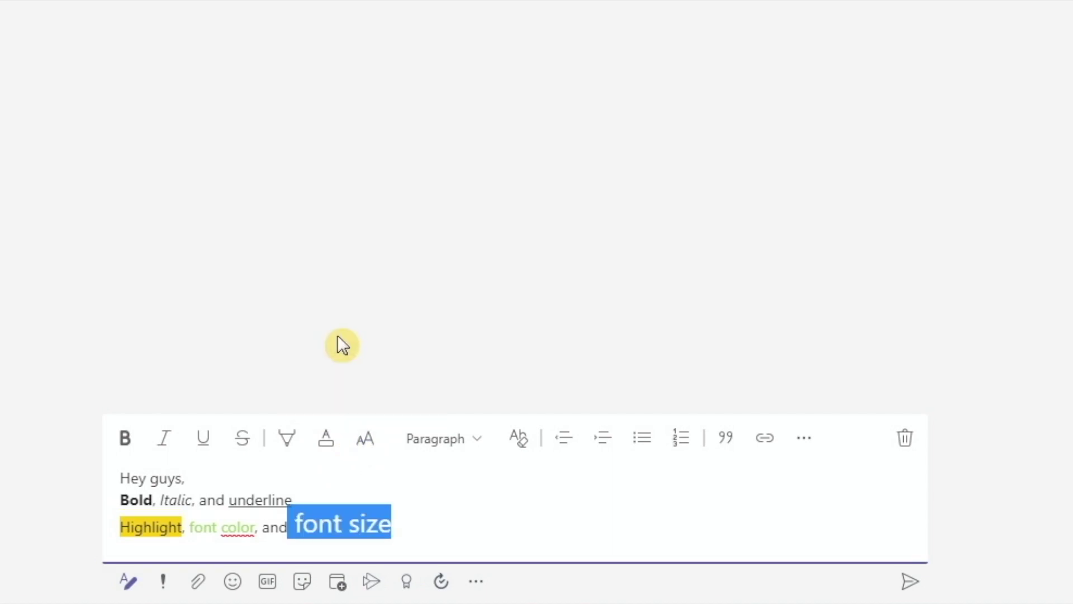
{"action": "left_click", "coordinate": [441, 526]}
{"action": "left_click_drag", "start_coordinate": [438, 525], "coordinate": [121, 526]}
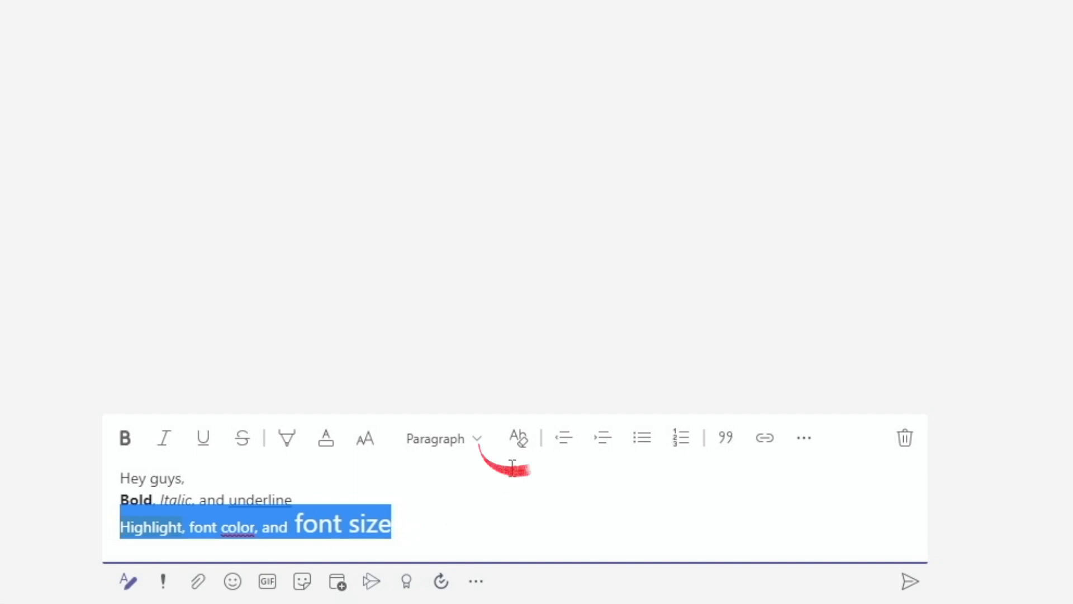
{"action": "left_click", "coordinate": [519, 442]}
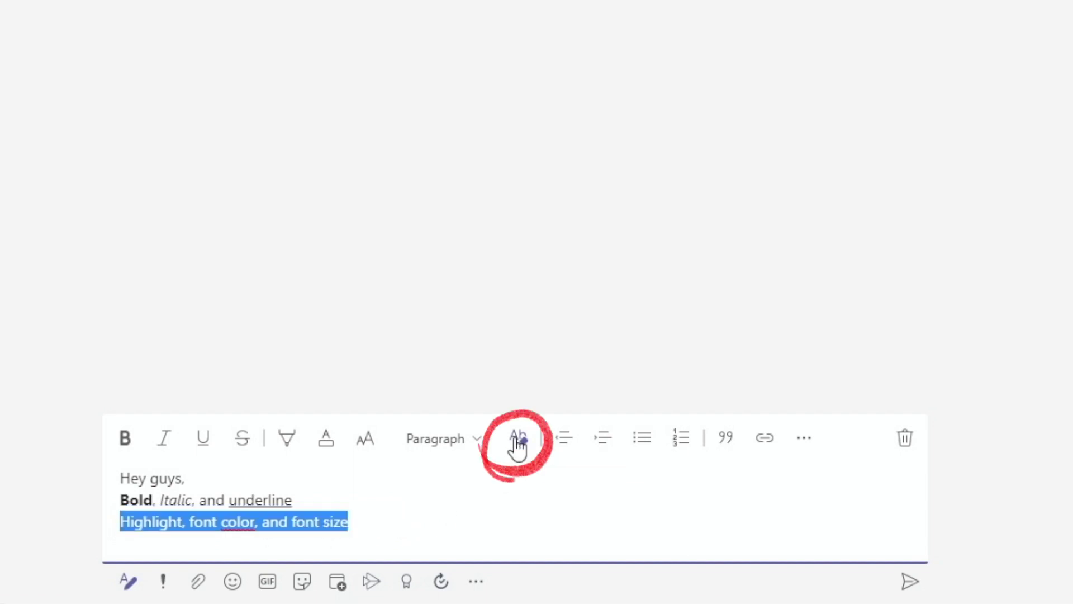
{"action": "left_click", "coordinate": [438, 525]}
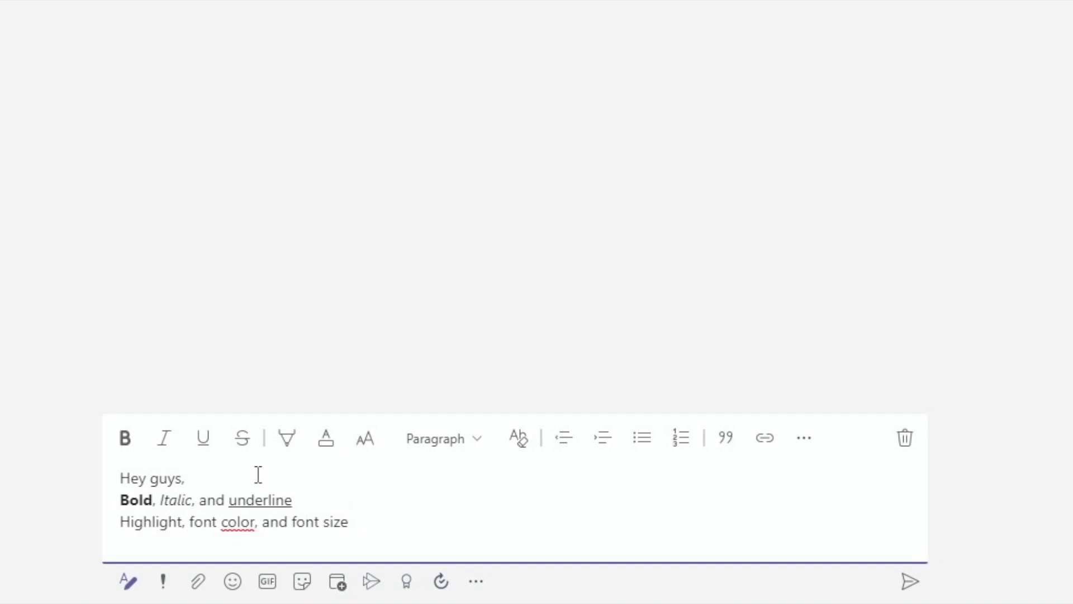
Step: Style the three draft lines as Heading 1, Heading 2 and Heading 3
{"action": "left_click_drag", "start_coordinate": [196, 475], "coordinate": [121, 478]}
{"action": "left_click", "coordinate": [442, 439]}
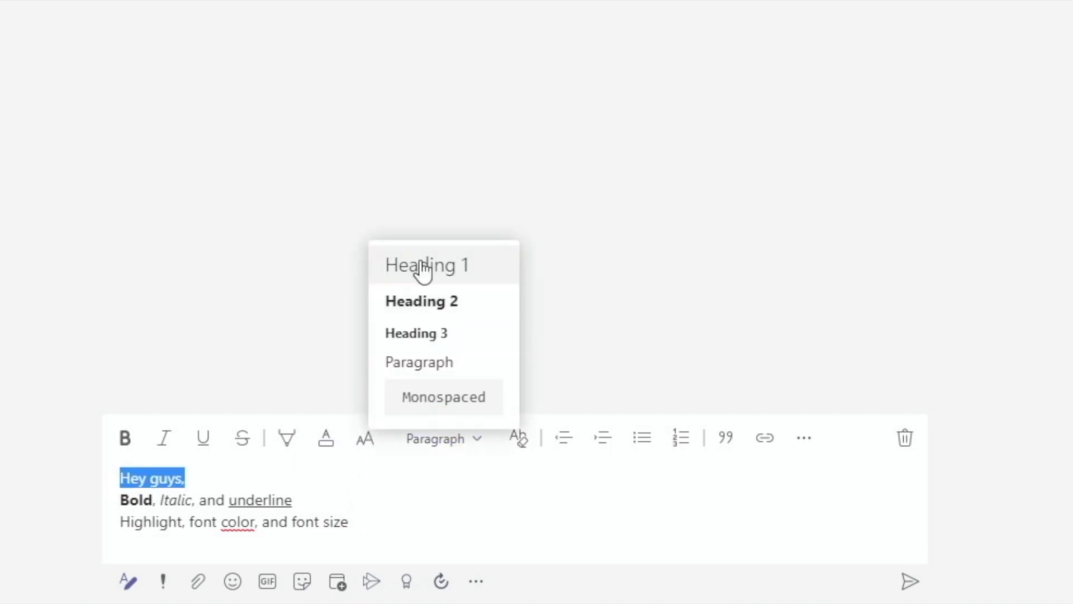
{"action": "left_click", "coordinate": [422, 268]}
{"action": "left_click_drag", "start_coordinate": [294, 509], "coordinate": [123, 506]}
{"action": "left_click", "coordinate": [442, 439]}
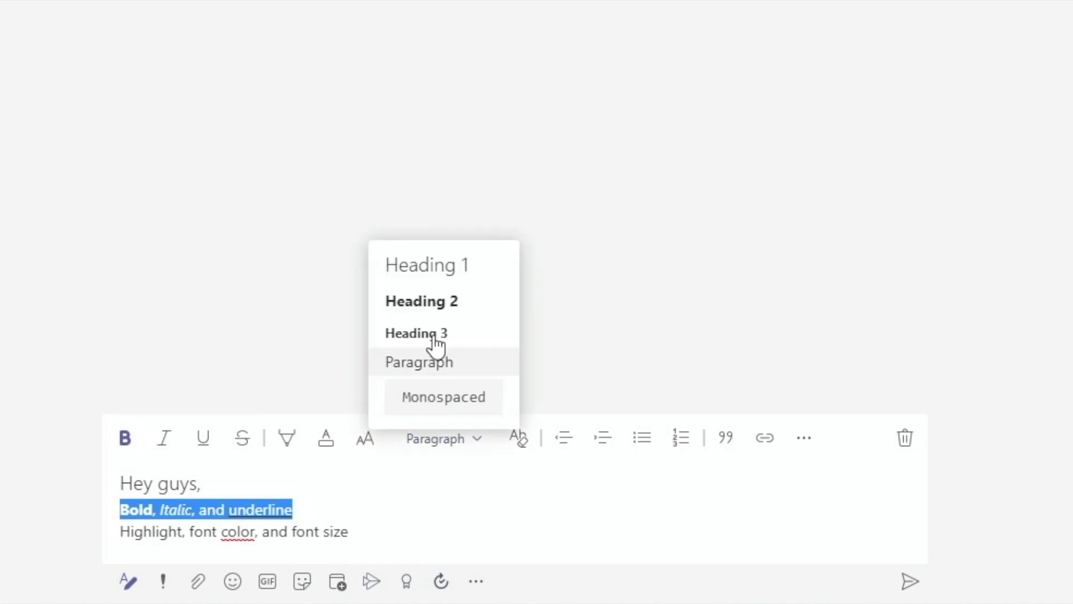
{"action": "left_click", "coordinate": [430, 302]}
{"action": "left_click_drag", "start_coordinate": [402, 536], "coordinate": [99, 541]}
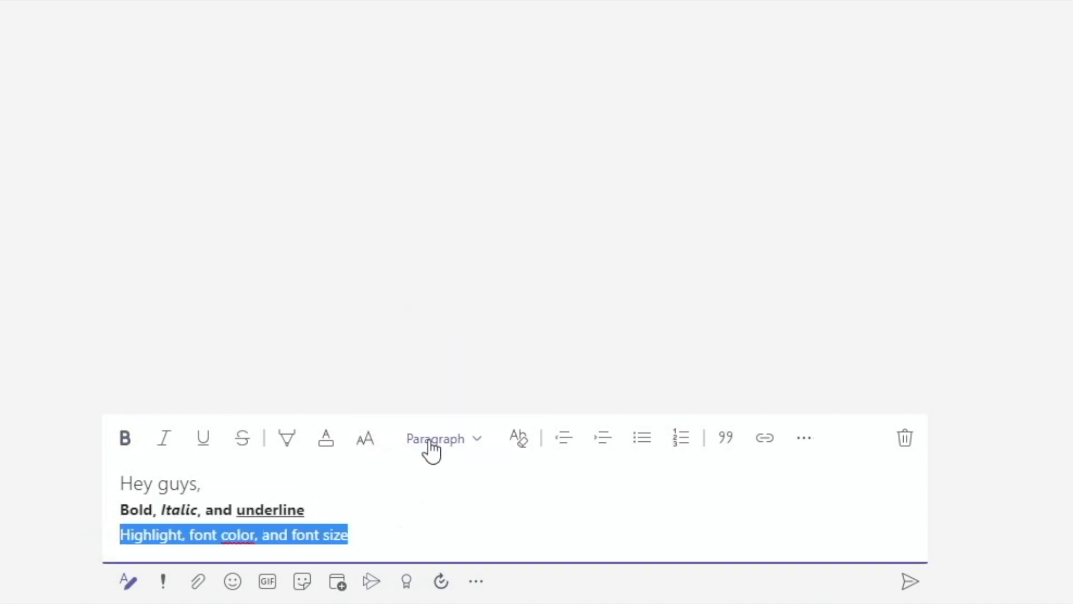
{"action": "left_click", "coordinate": [431, 445]}
{"action": "left_click", "coordinate": [433, 335]}
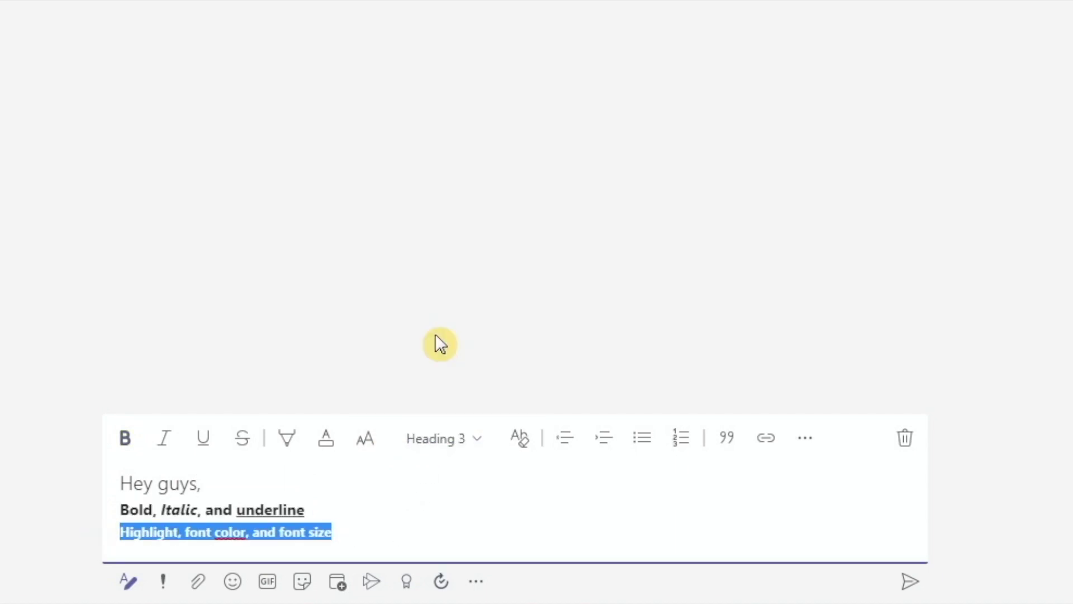
{"action": "left_click", "coordinate": [606, 441]}
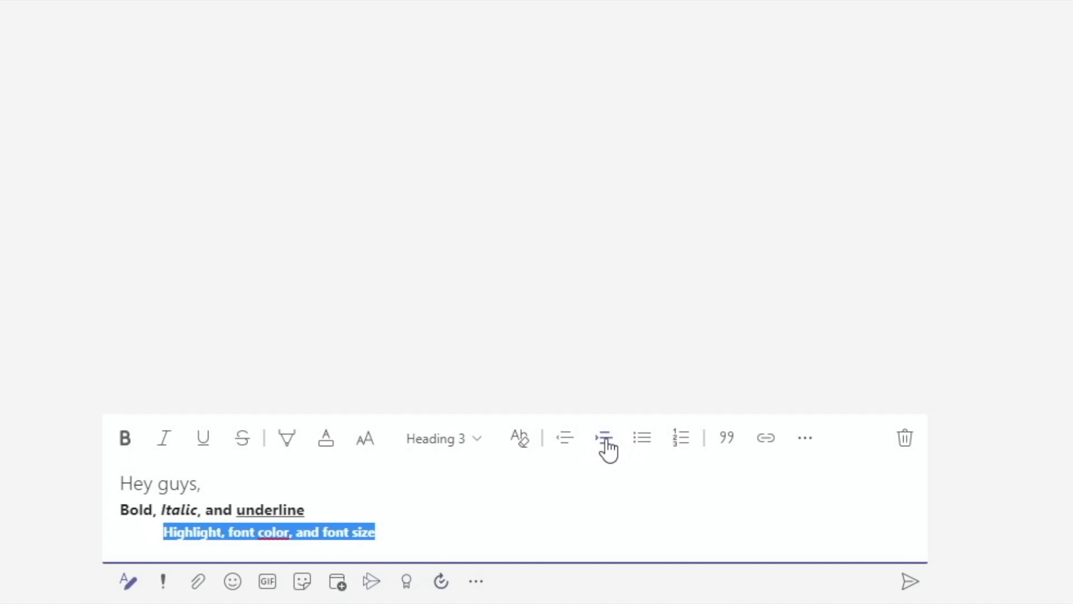
{"action": "left_click", "coordinate": [557, 442]}
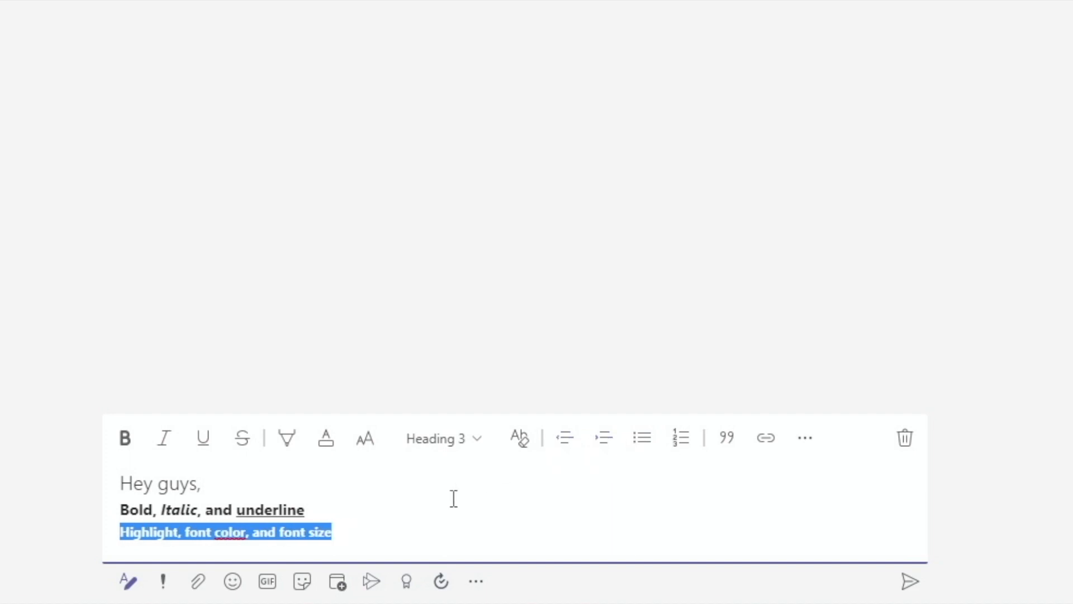
Step: Add lines 'List 1', 'List 2', 'List 3' below and make them a numbered list
{"action": "left_click", "coordinate": [378, 539]}
{"action": "key", "text": "Return"}
{"action": "type", "text": "List "}
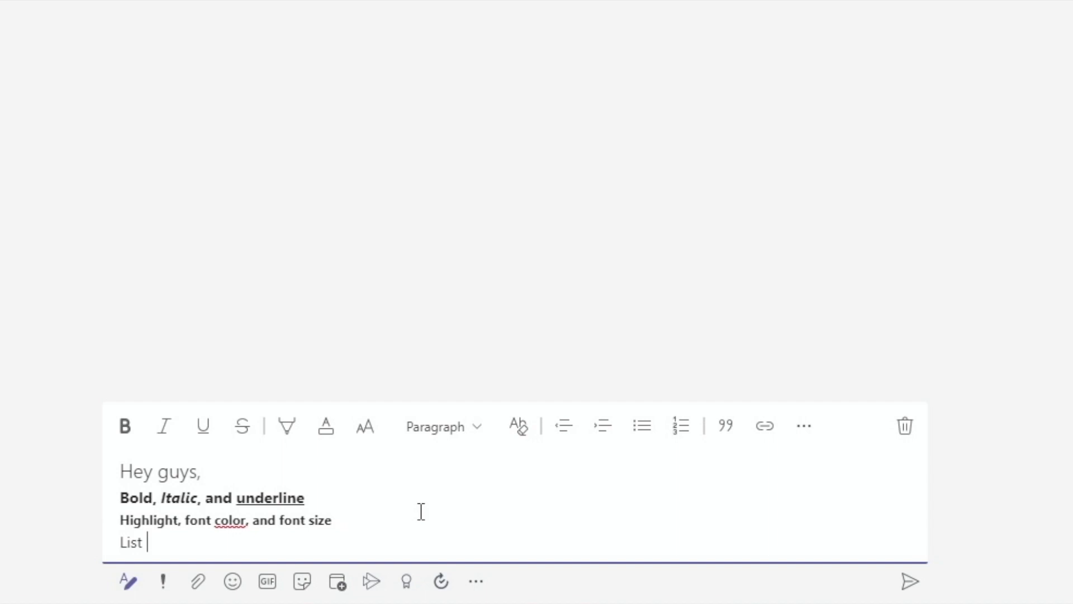
{"action": "type", "text": "1"}
{"action": "key", "text": "Return"}
{"action": "type", "text": "List 2"}
{"action": "key", "text": "Return"}
{"action": "type", "text": "List 3"}
{"action": "key", "text": "Return"}
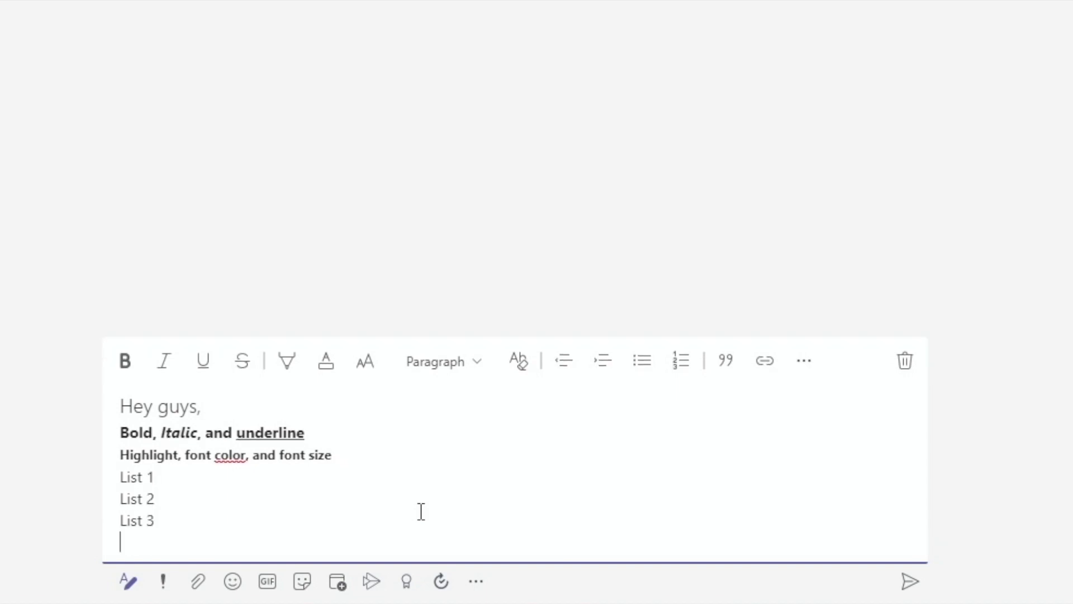
{"action": "left_click_drag", "start_coordinate": [155, 523], "coordinate": [124, 476]}
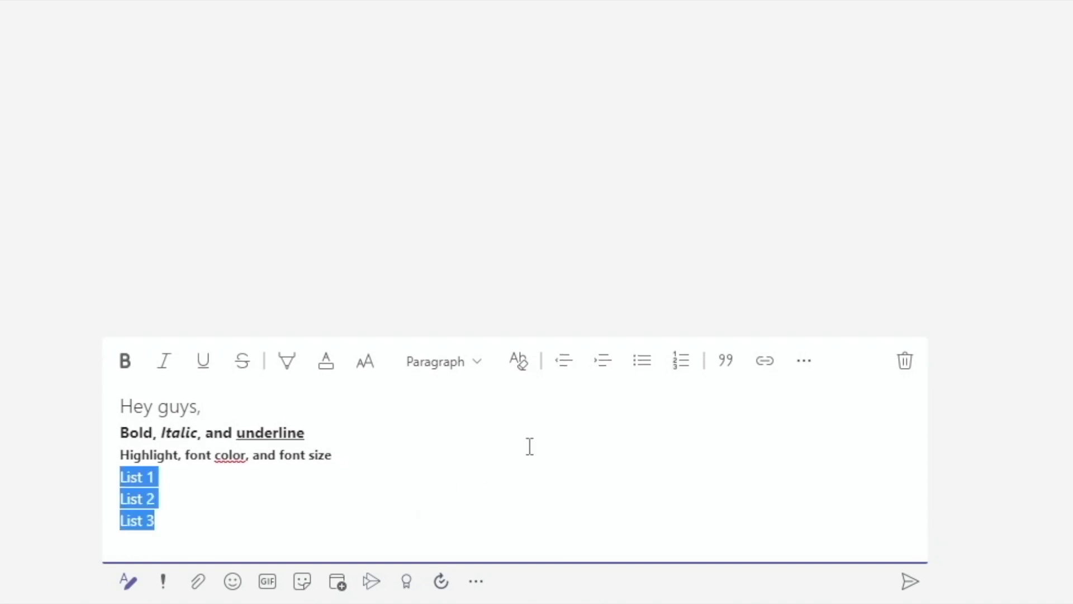
{"action": "left_click", "coordinate": [650, 367]}
{"action": "left_click", "coordinate": [679, 353]}
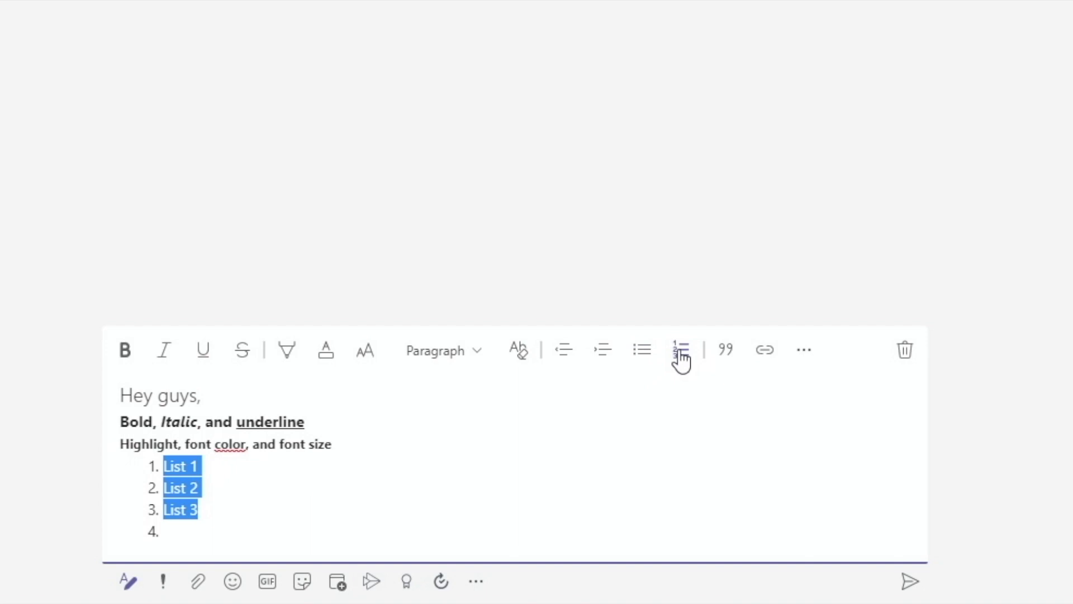
Step: Switch the list back to bullets and remove the empty fourth item
{"action": "left_click", "coordinate": [652, 361]}
{"action": "left_click", "coordinate": [334, 527]}
{"action": "key", "text": "Return"}
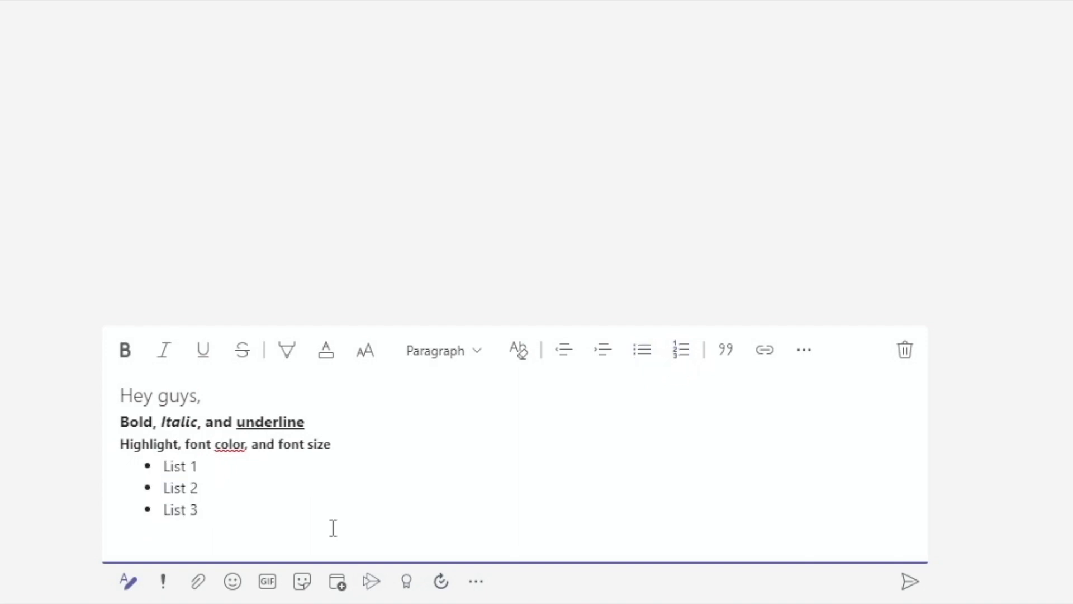
Step: Add an intro line and block-quote 'The marketing investment needs to be increased to support the alpha campaign'
{"action": "type", "text": "This is what Jim wrote:"}
{"action": "key", "text": "Return"}
{"action": "type", "text": "The marketing investment needs to be increased "}
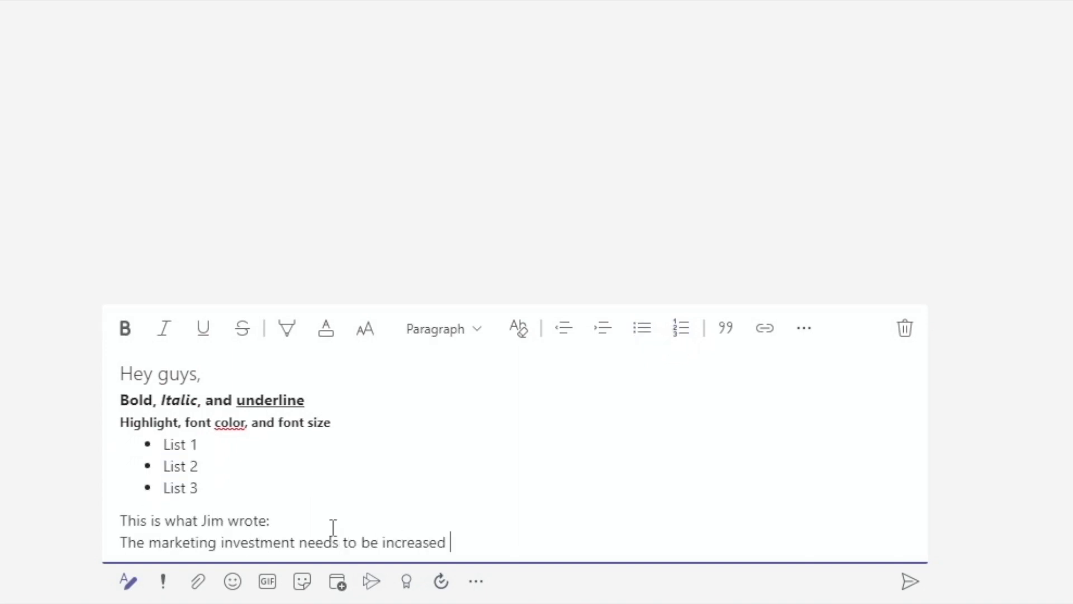
{"action": "type", "text": "to support the alpha campaign"}
{"action": "key", "text": "shift+Home"}
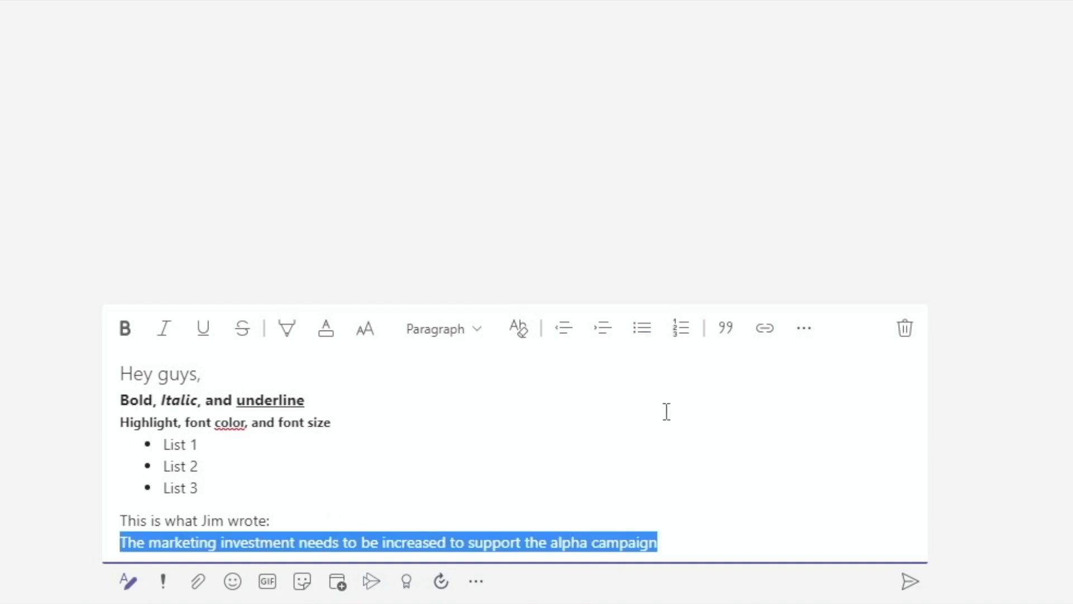
{"action": "left_click", "coordinate": [726, 328]}
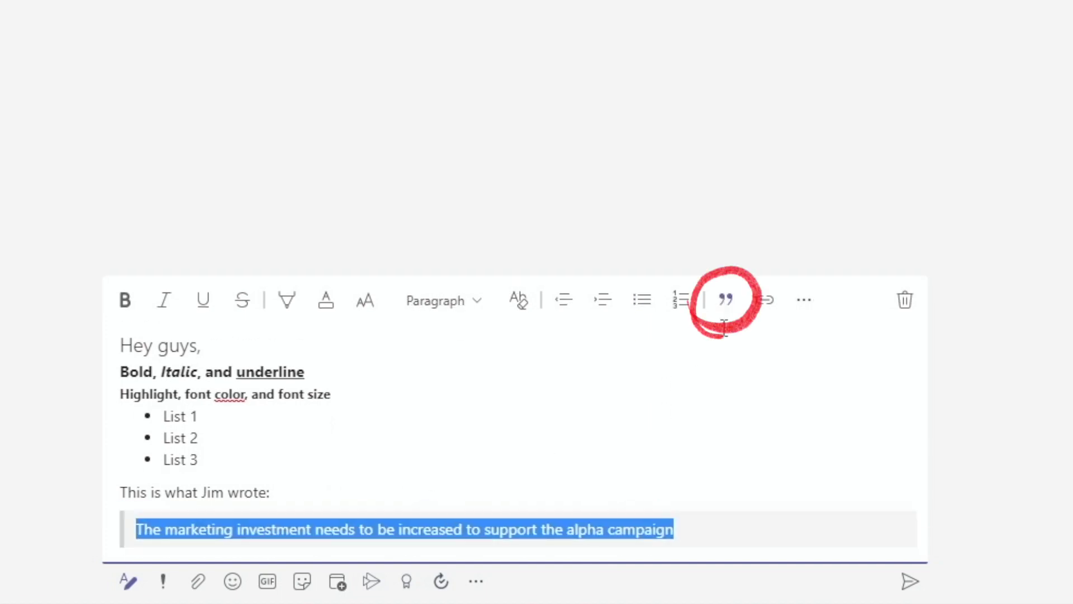
{"action": "key", "text": "Right"}
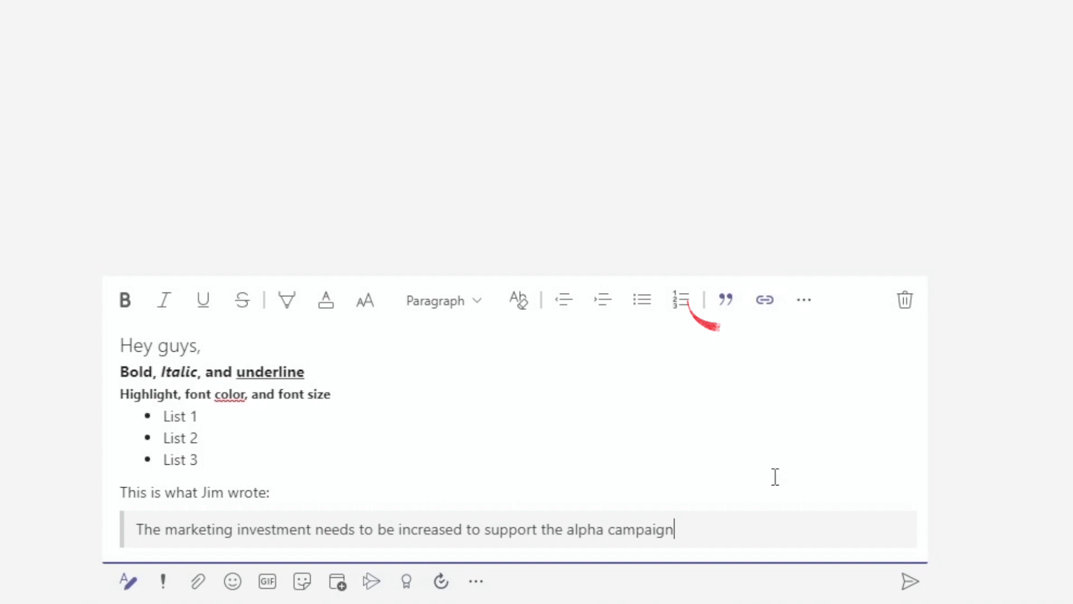
{"action": "left_click", "coordinate": [122, 345]}
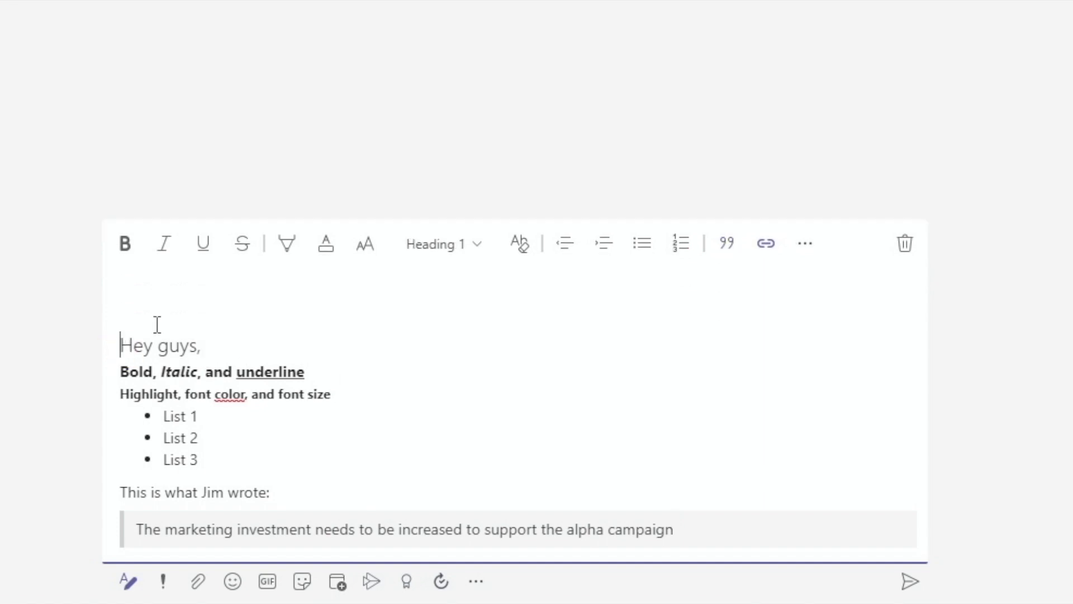
{"action": "key", "text": "Up"}
{"action": "key", "text": "Up"}
{"action": "left_click", "coordinate": [765, 246]}
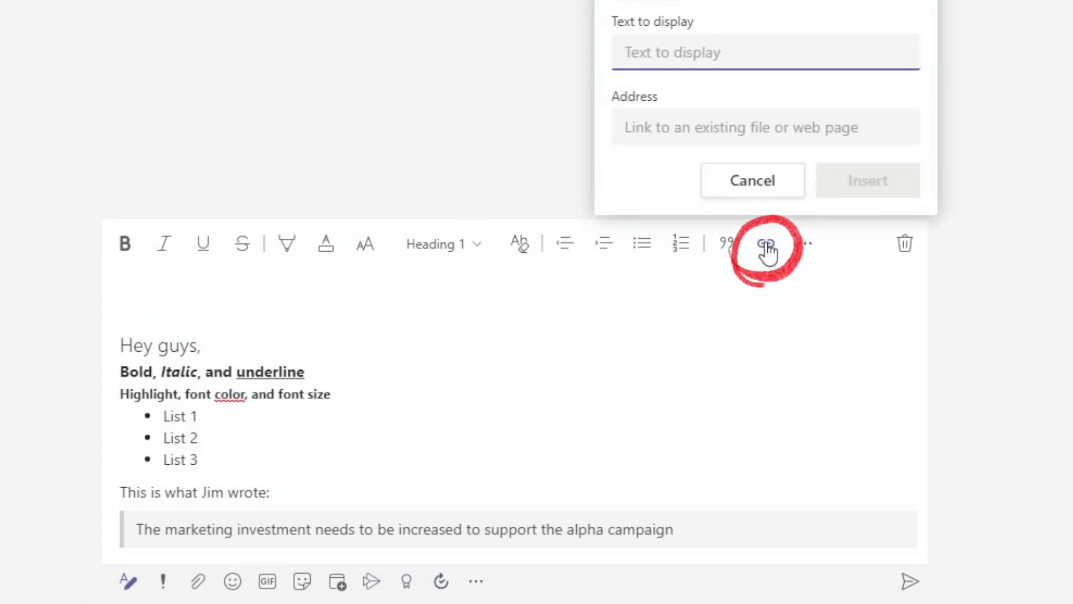
{"action": "type", "text": "Google"}
{"action": "key", "text": "Tab"}
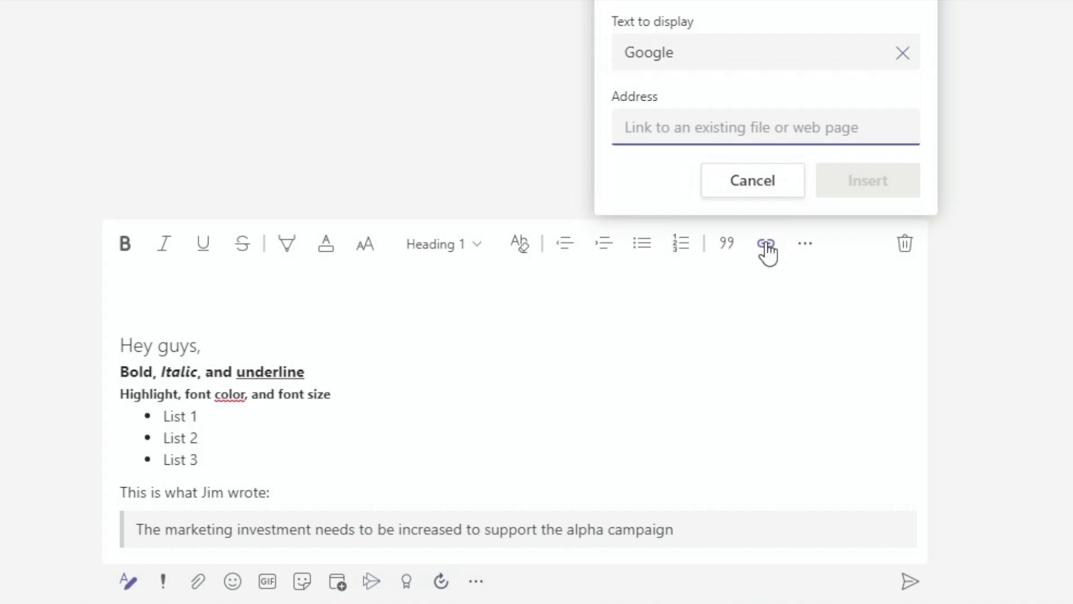
{"action": "type", "text": "www.google.com"}
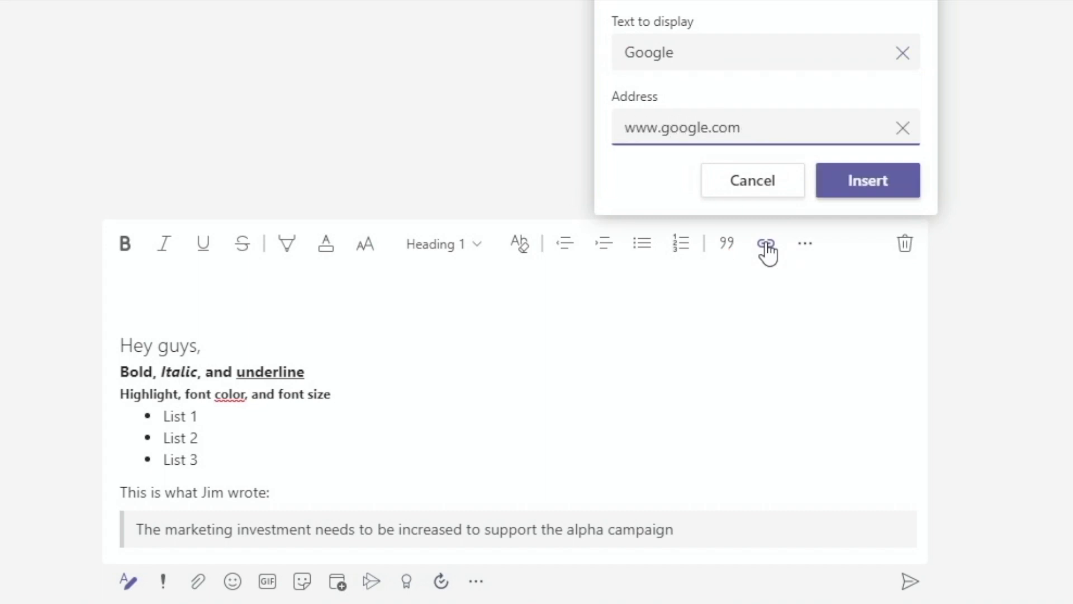
{"action": "key", "text": "Return"}
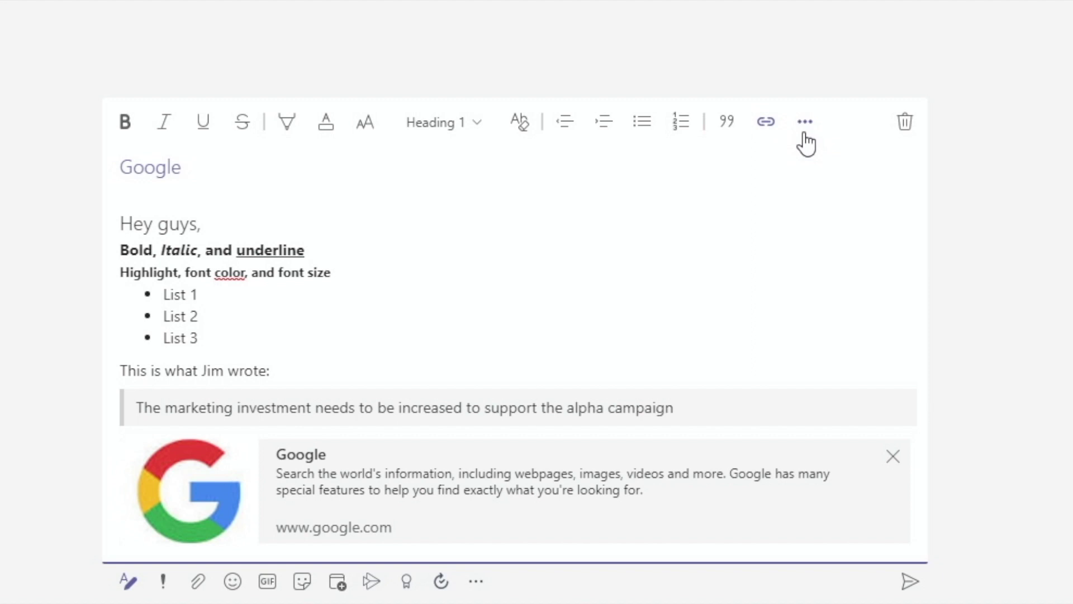
Step: Start a code snippet and type the lines 'adkjfhakjdshk' and 'kjdhfkjsdhd'
{"action": "left_click", "coordinate": [805, 126]}
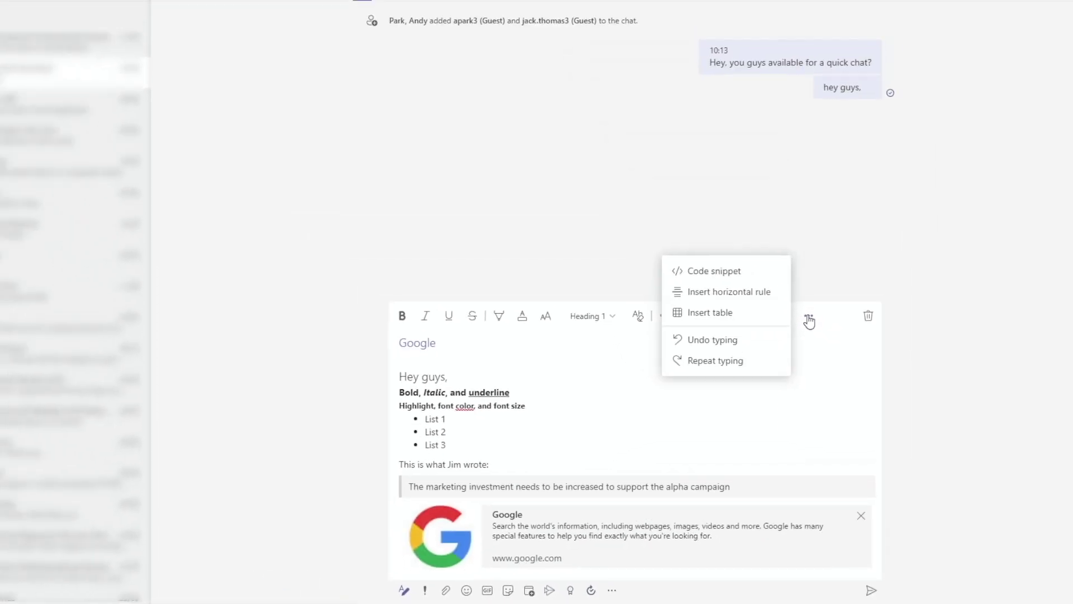
{"action": "left_click", "coordinate": [731, 270]}
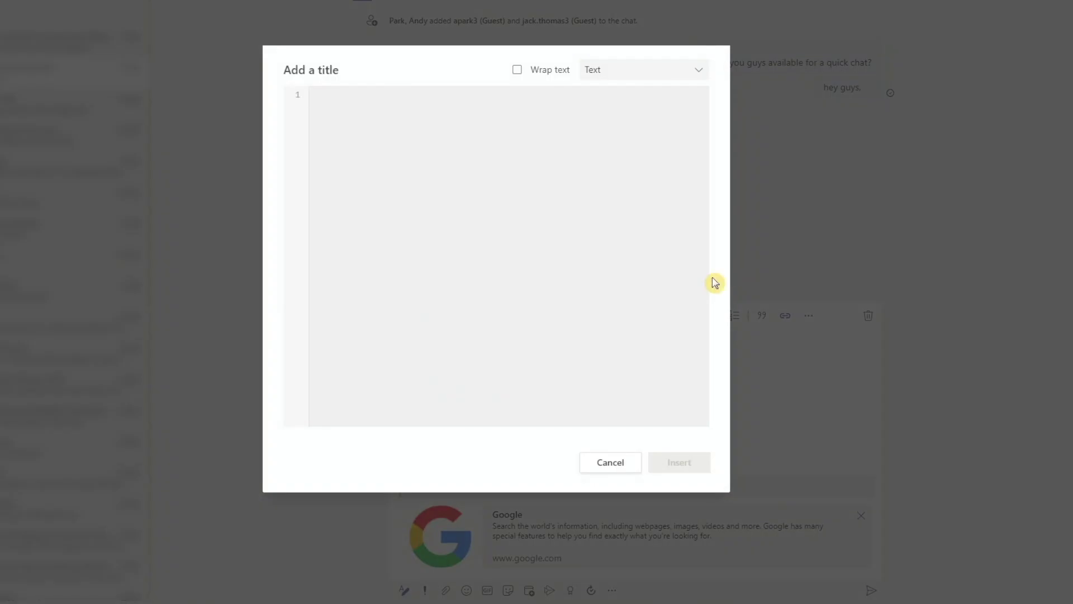
{"action": "type", "text": "adkjfhakjdshk"}
{"action": "key", "text": "Return"}
{"action": "type", "text": "kjdhfkjsdhd"}
{"action": "key", "text": "Return"}
Step: Finish the snippet with 'ksdfkjsdhfk', insert it, and add a horizontal rule
{"action": "type", "text": "ksdfkjsdhfk"}
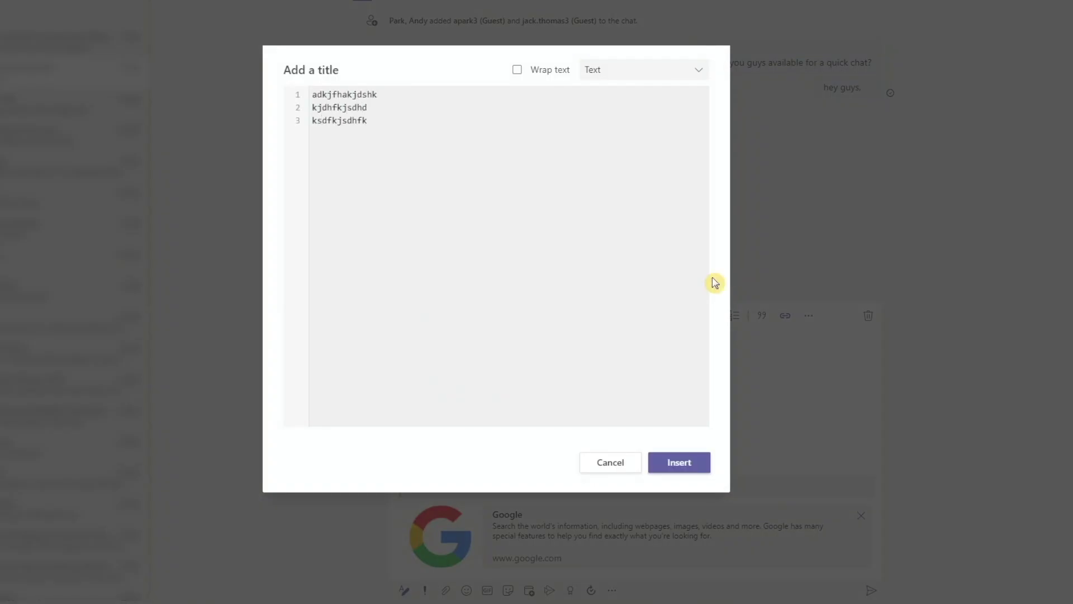
{"action": "left_click", "coordinate": [680, 464]}
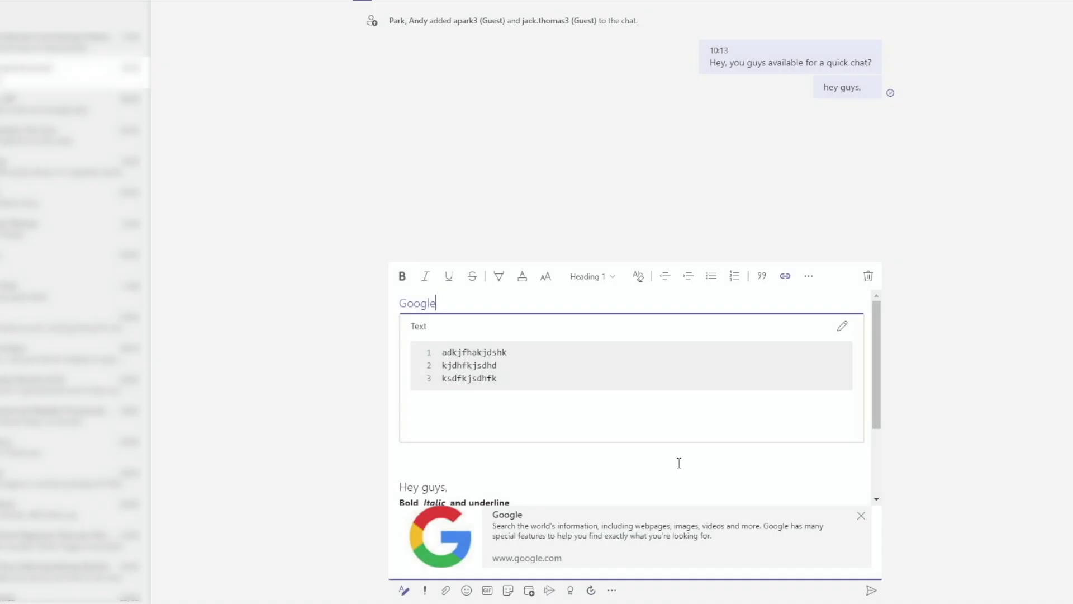
{"action": "left_click", "coordinate": [810, 276]}
{"action": "left_click", "coordinate": [758, 256]}
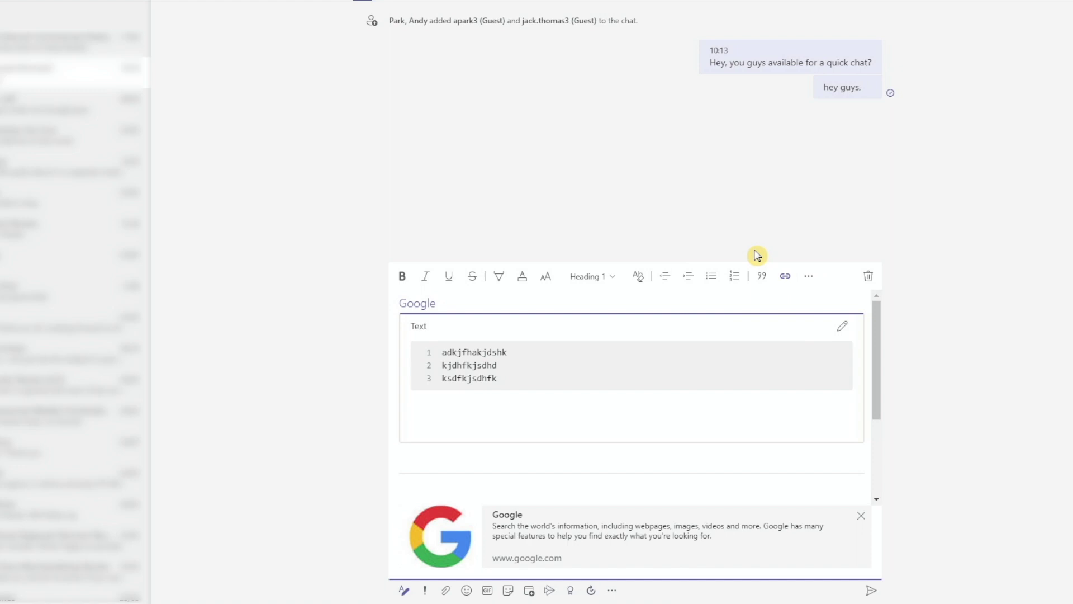
Step: Insert an empty 4x4 table into the draft
{"action": "left_click", "coordinate": [809, 277]}
{"action": "mouse_move", "coordinate": [733, 277]}
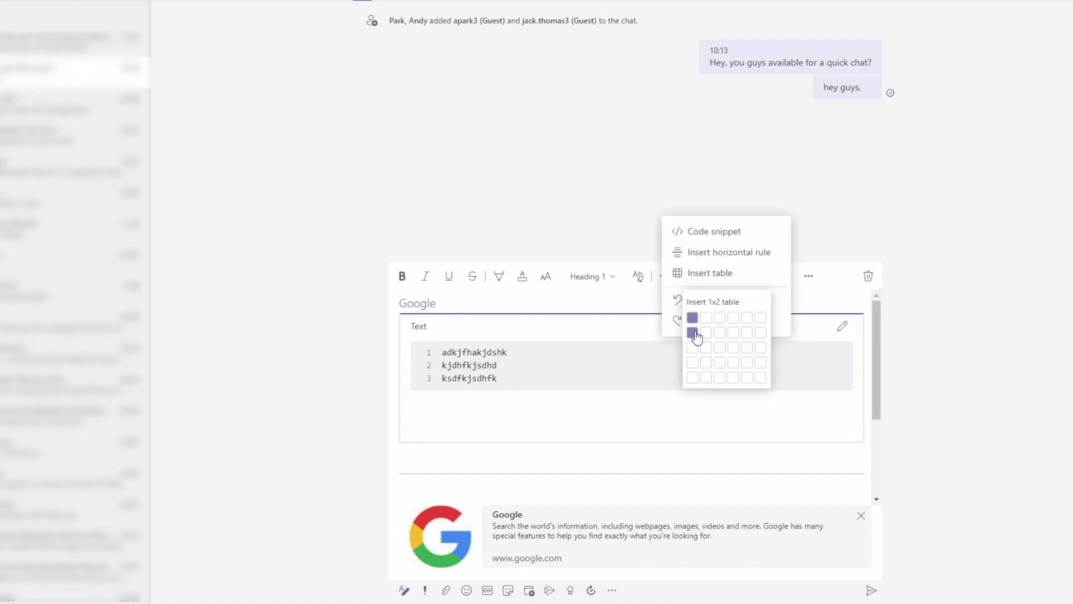
{"action": "left_click", "coordinate": [732, 363]}
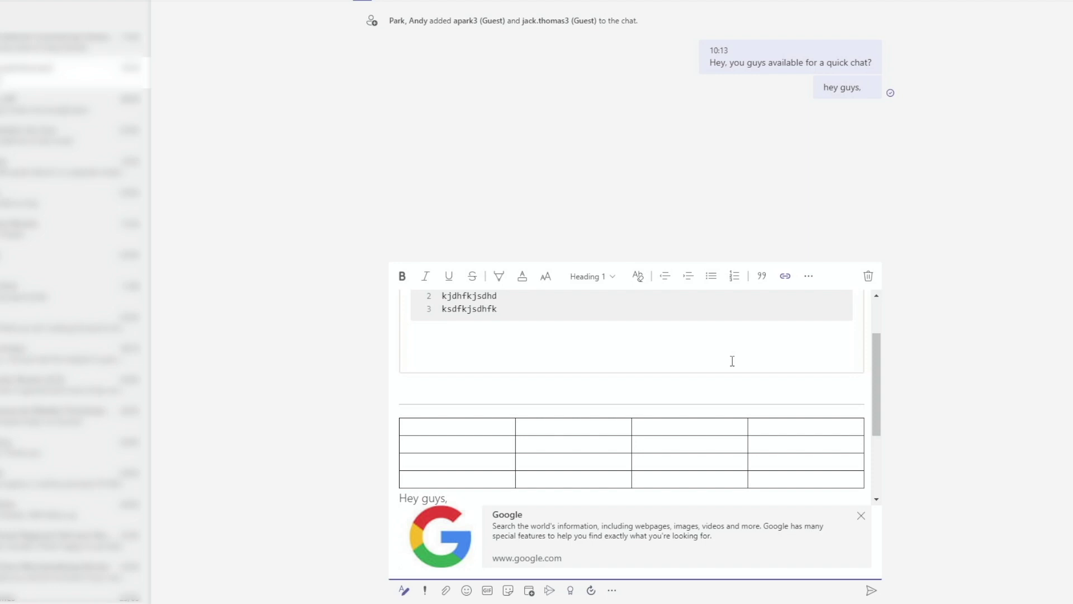
{"action": "left_click", "coordinate": [809, 277]}
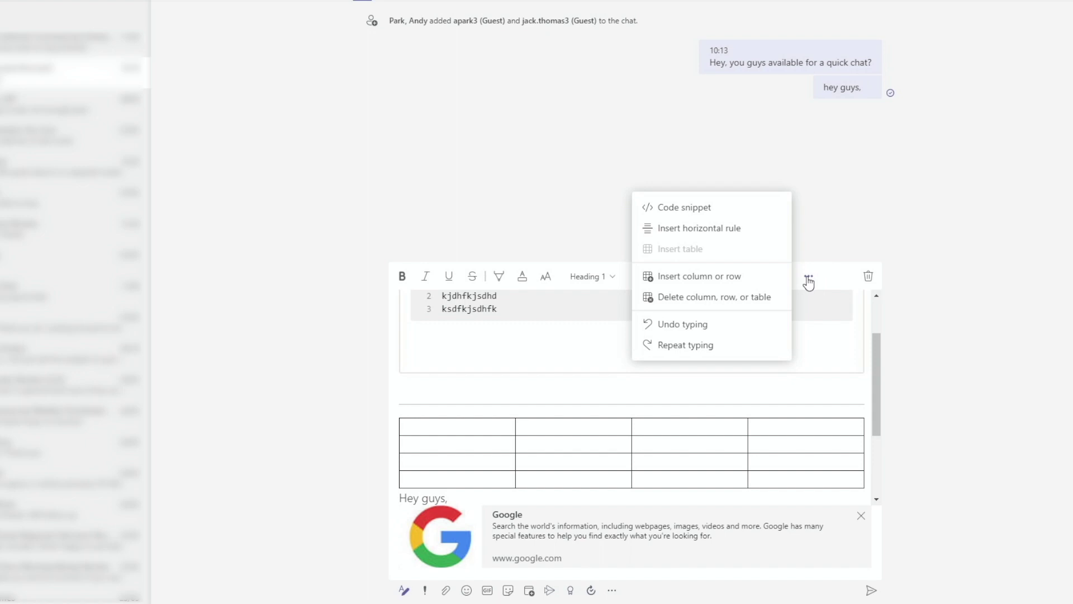
{"action": "left_click", "coordinate": [962, 284]}
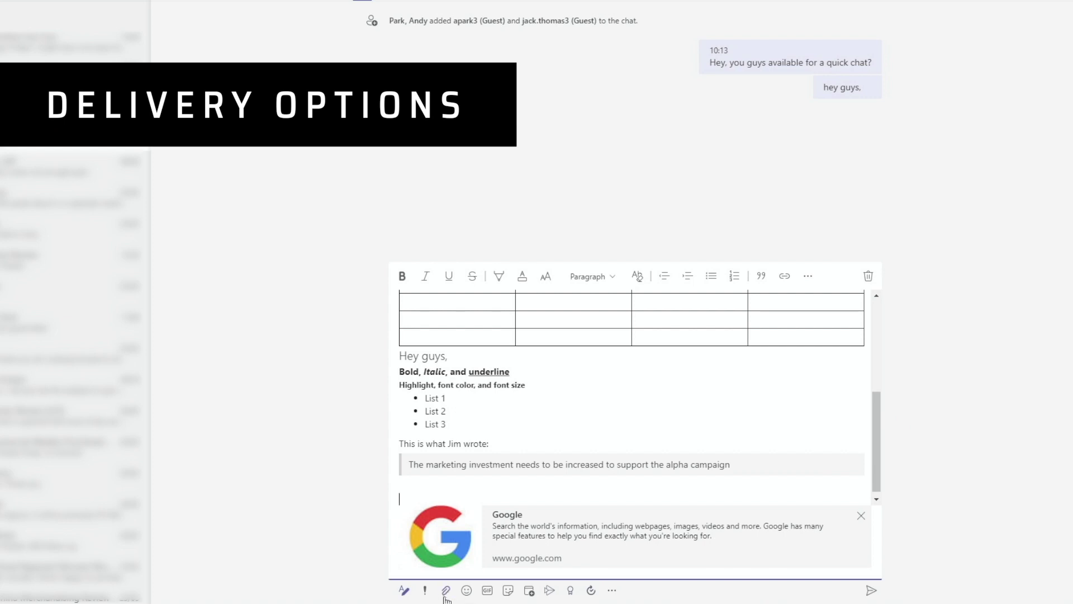
Step: Review delivery priority, keeping Standard, then bring up the options to upload a file from the computer
{"action": "left_click", "coordinate": [425, 591]}
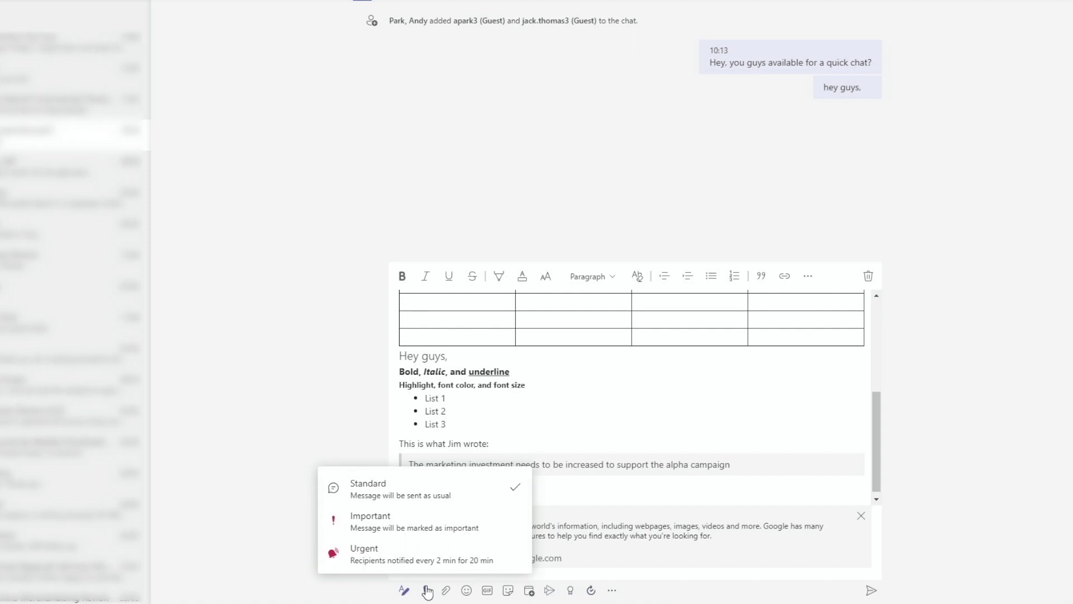
{"action": "left_click", "coordinate": [446, 590]}
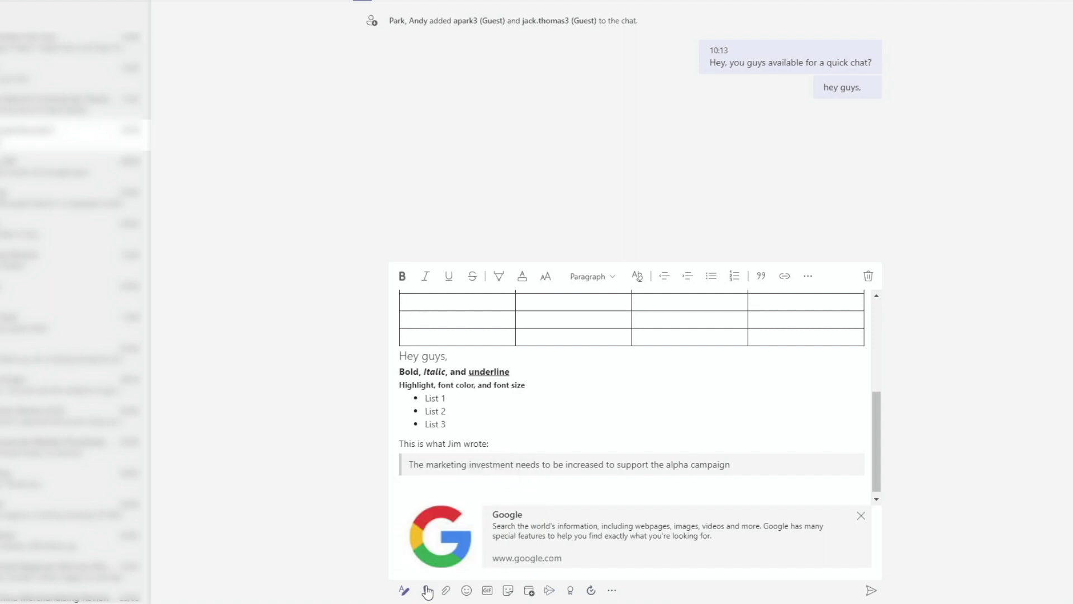
{"action": "left_click", "coordinate": [446, 591]}
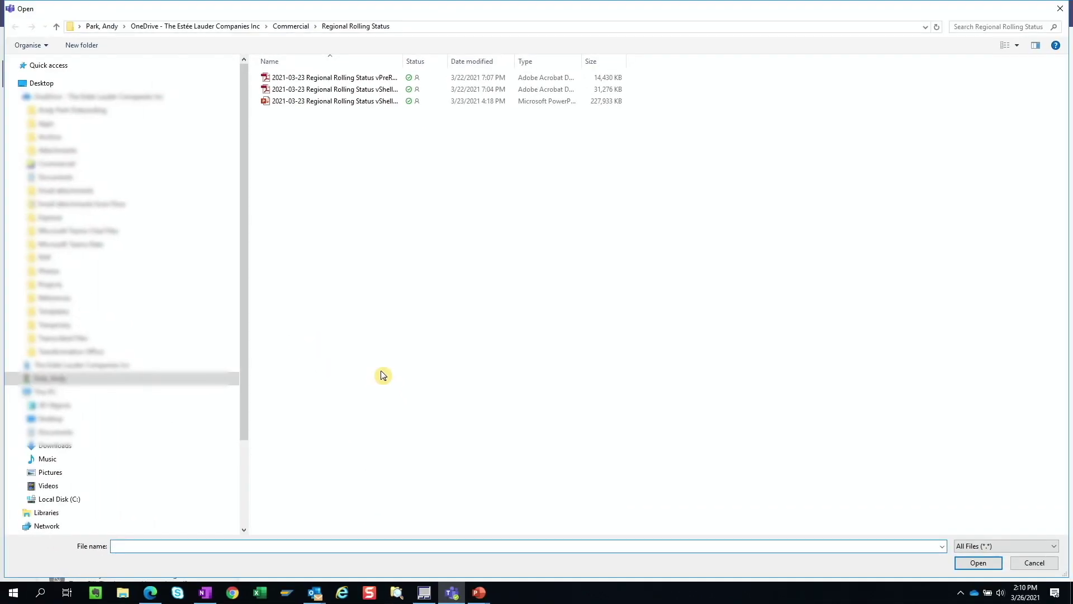
Step: Attach Strategy.pptx from the C: drive's local file folder to the chat message
{"action": "left_click", "coordinate": [59, 499]}
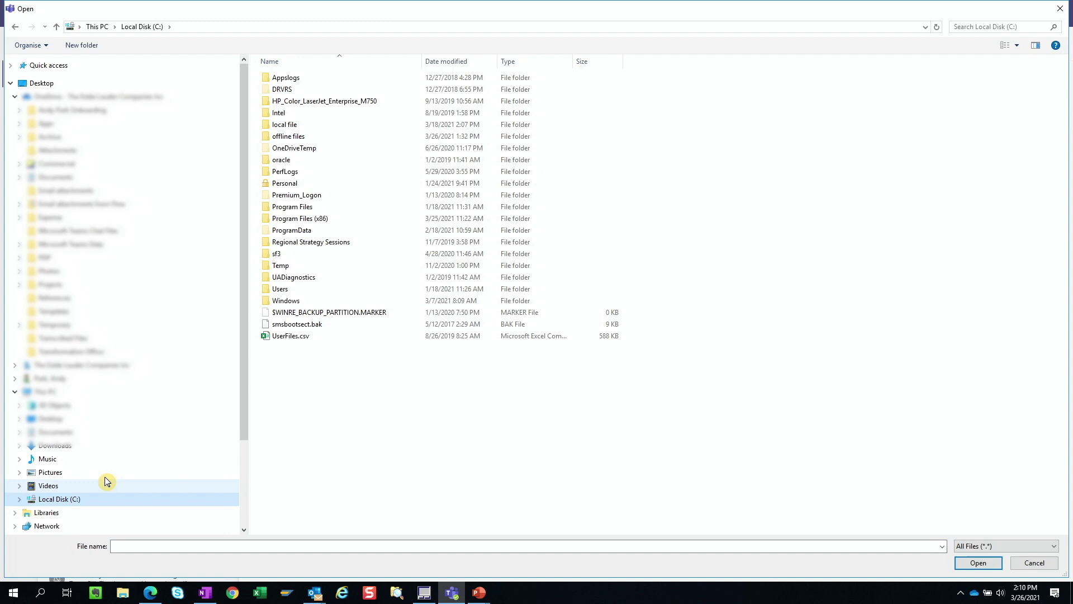
{"action": "double_click", "coordinate": [305, 125]}
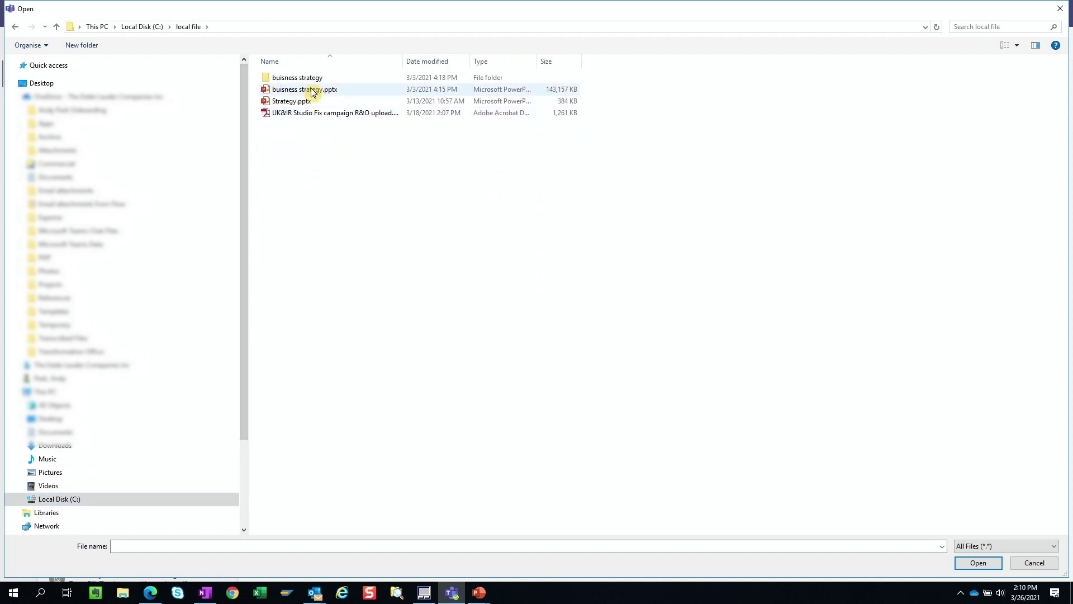
{"action": "left_click", "coordinate": [305, 104]}
{"action": "left_click", "coordinate": [978, 563]}
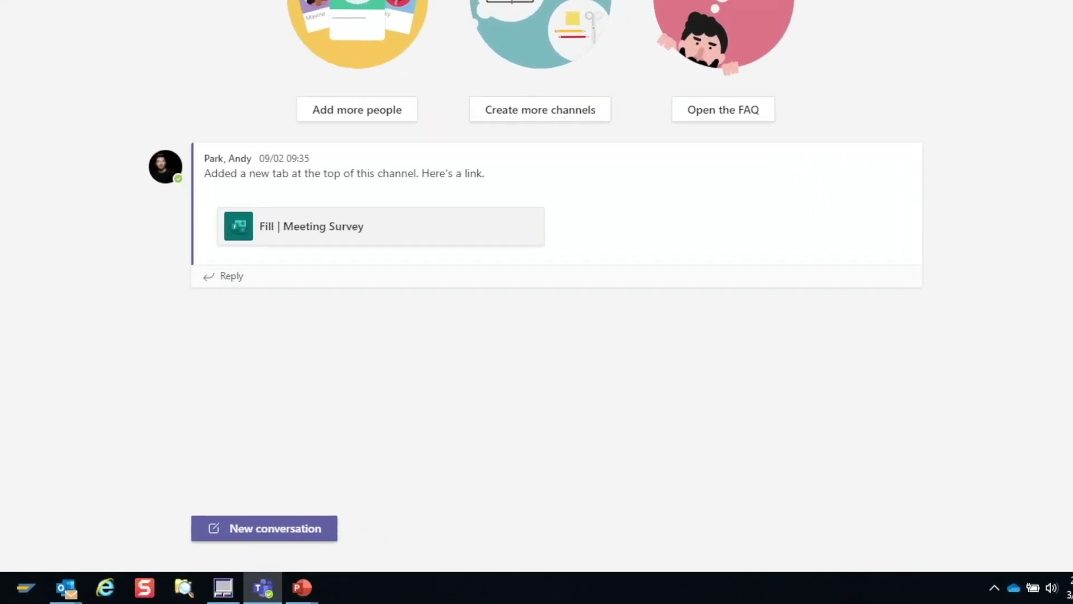
Step: Start a new channel post and browse Teams and Channels files up from General to the teams list
{"action": "left_click", "coordinate": [211, 524]}
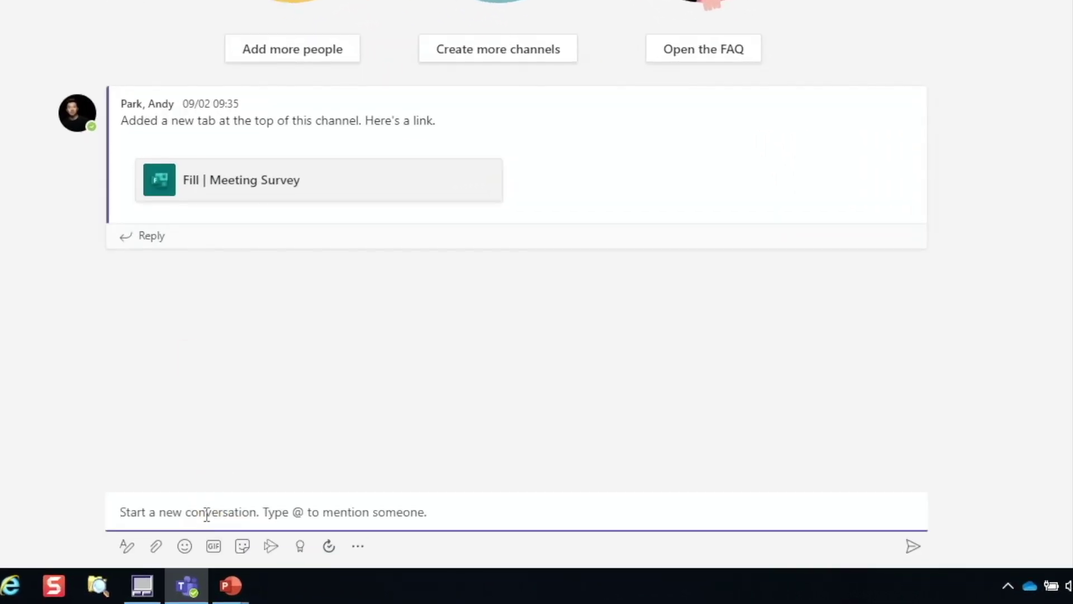
{"action": "left_click", "coordinate": [154, 549]}
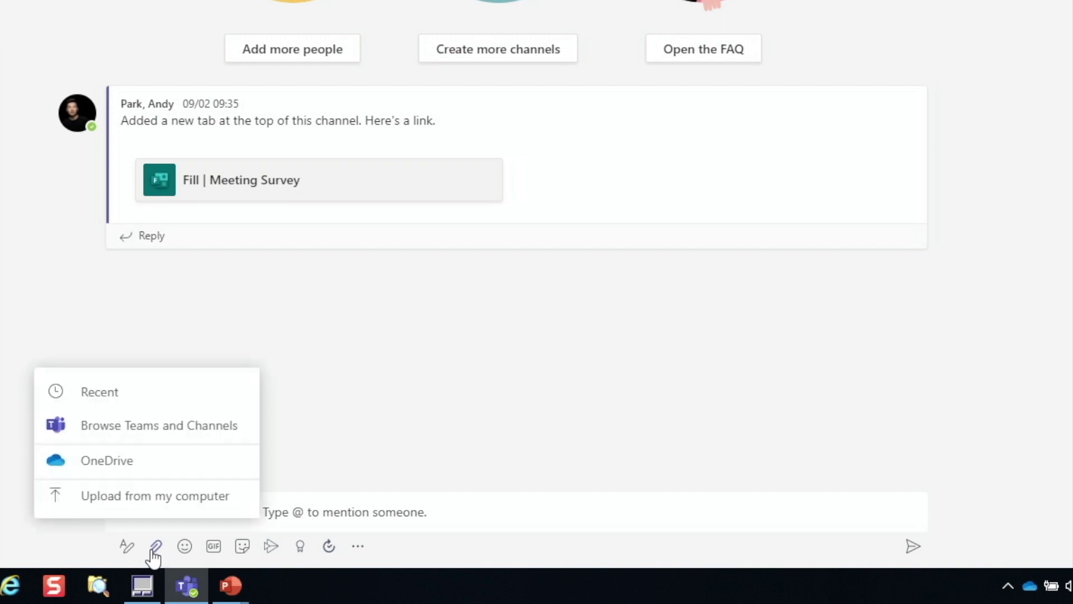
{"action": "left_click", "coordinate": [125, 427]}
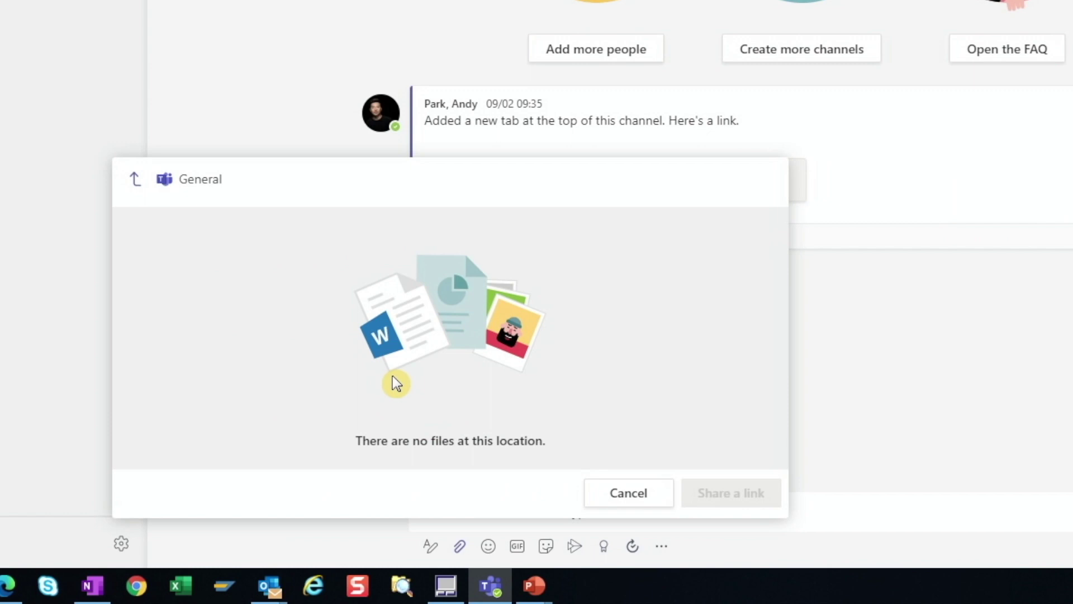
{"action": "left_click", "coordinate": [135, 179]}
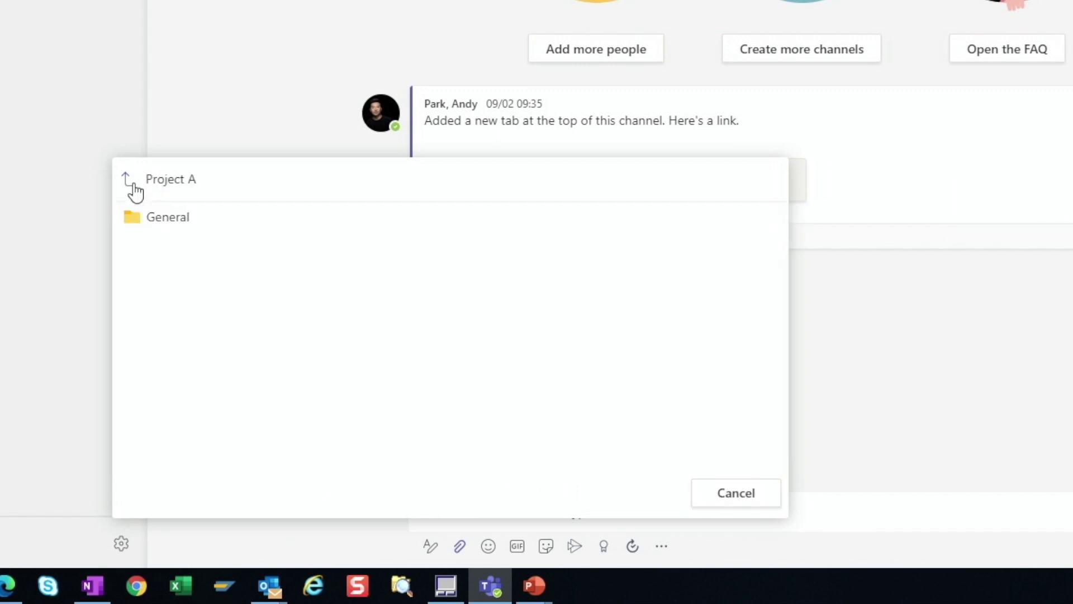
{"action": "left_click", "coordinate": [134, 183]}
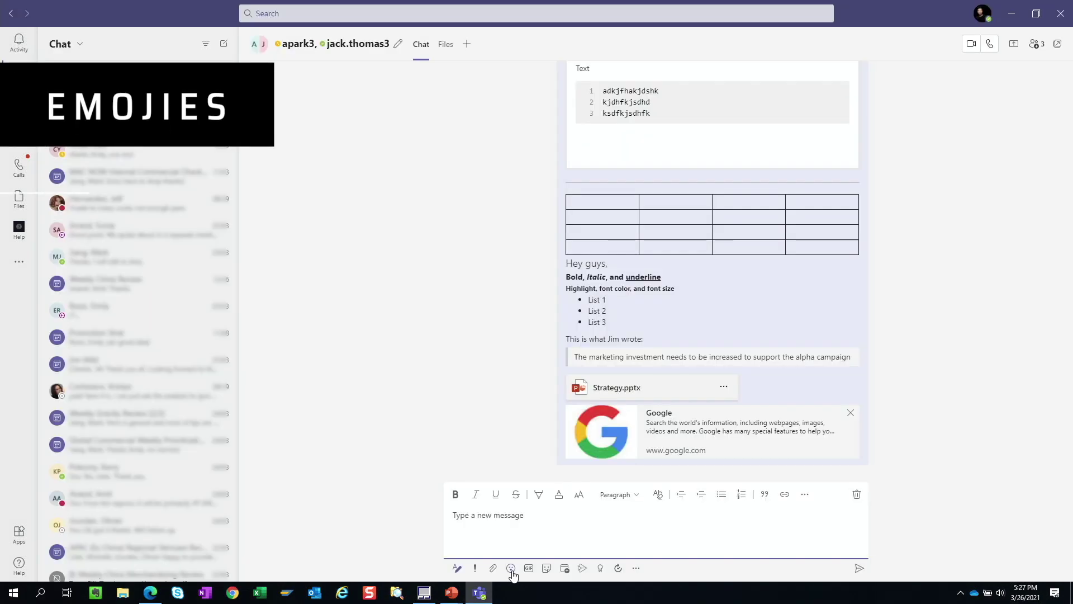
{"action": "left_click", "coordinate": [510, 570]}
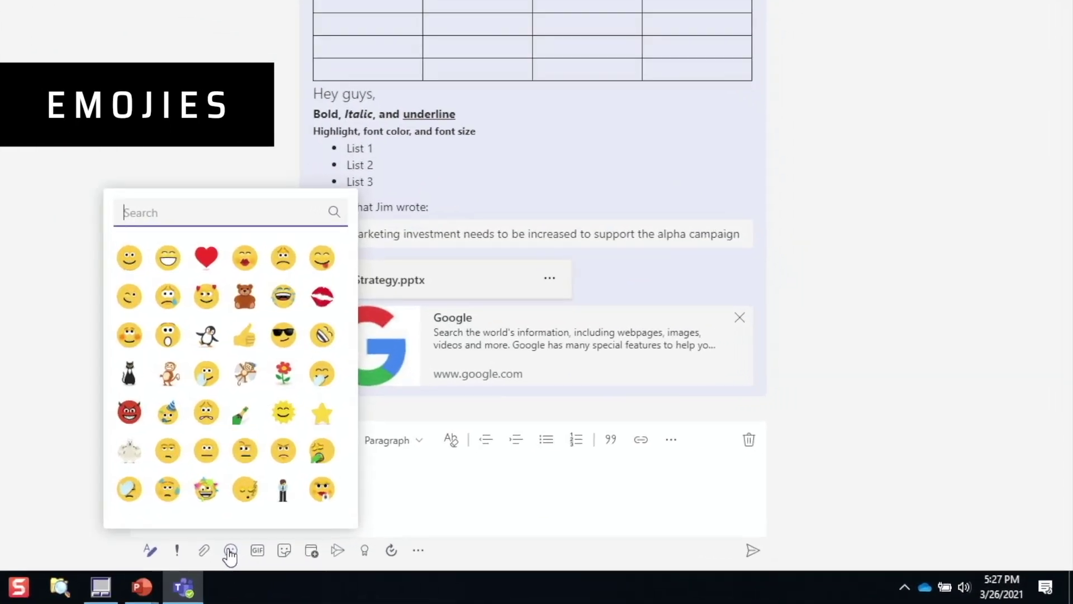
Step: Insert the 'surprised' emoji, then browse the Windows emoji panel categories and close it
{"action": "type", "text": "su"}
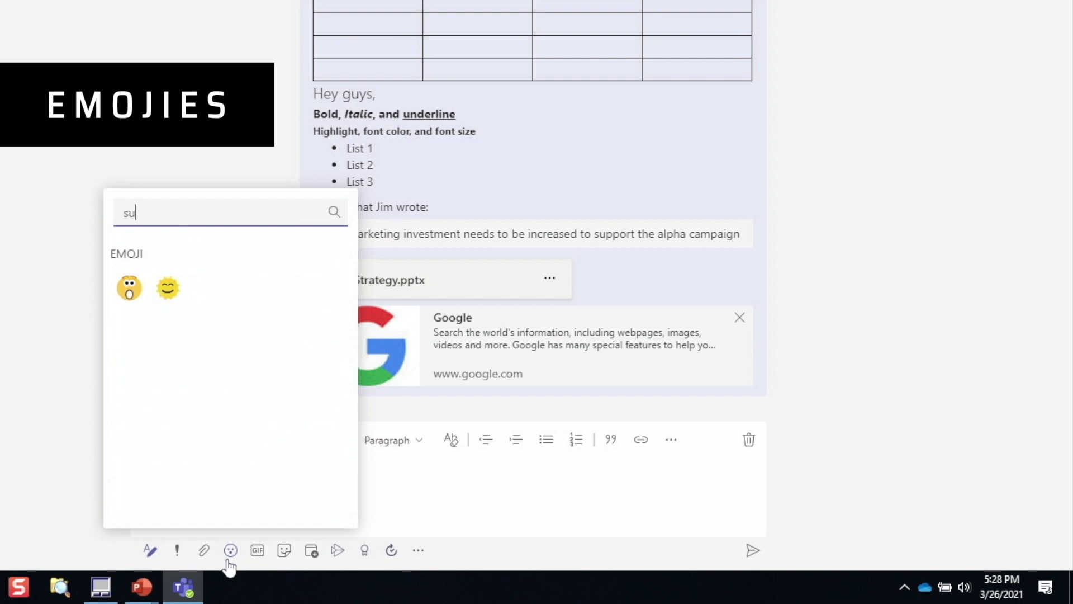
{"action": "type", "text": "rprised"}
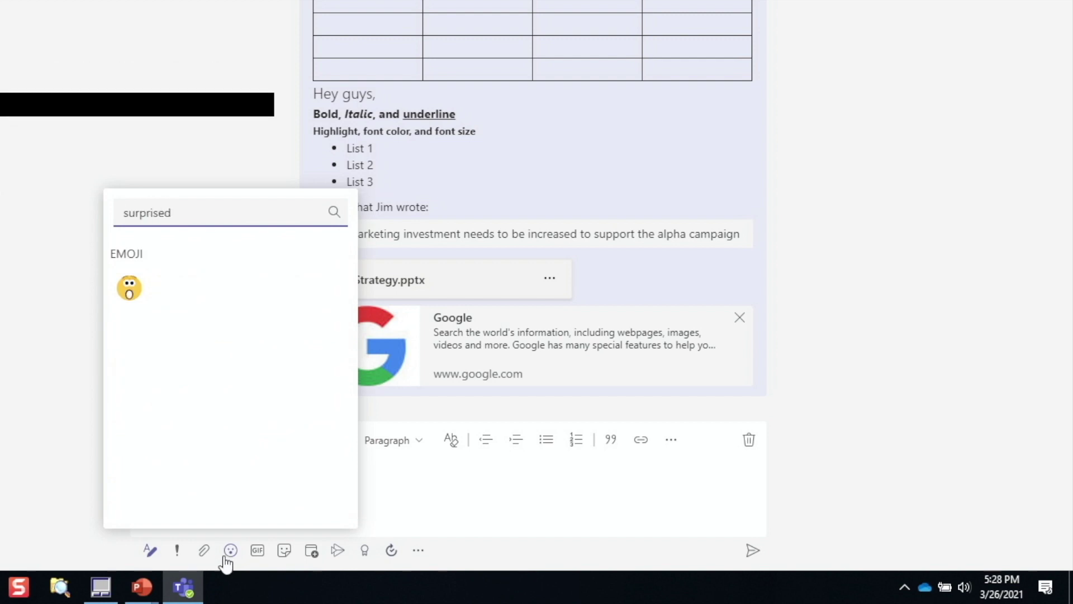
{"action": "left_click", "coordinate": [130, 289]}
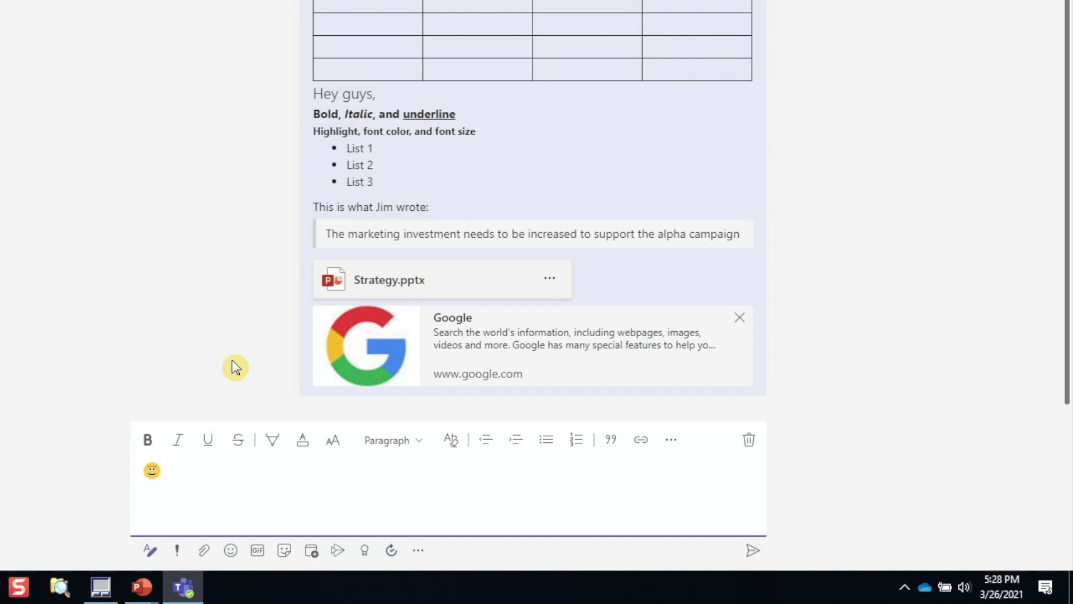
{"action": "key", "text": "super+semicolon"}
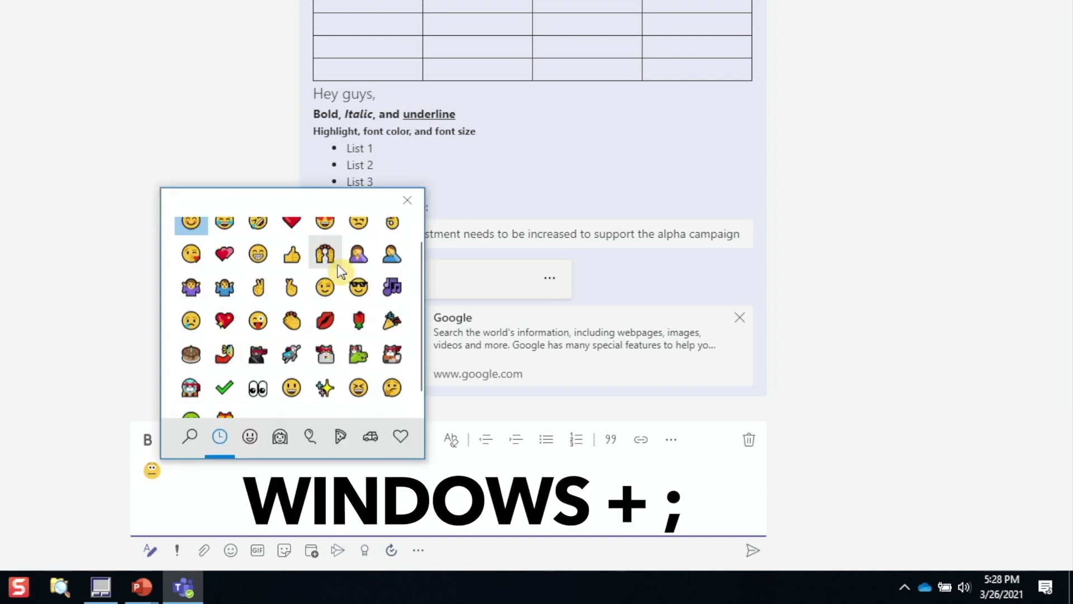
{"action": "left_click", "coordinate": [251, 437]}
{"action": "left_click", "coordinate": [280, 438]}
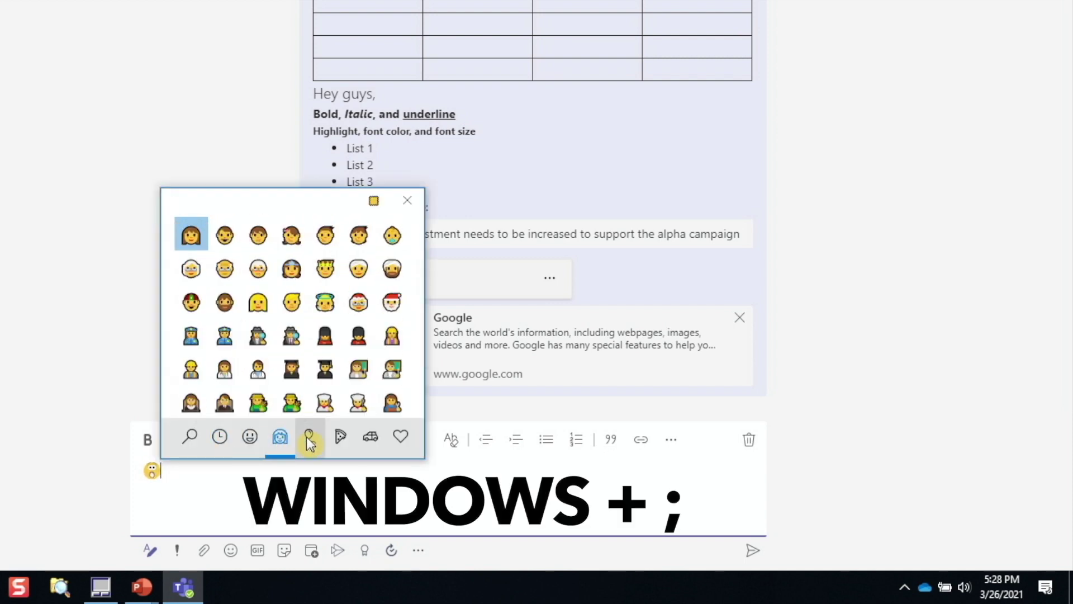
{"action": "left_click", "coordinate": [310, 438]}
{"action": "left_click", "coordinate": [340, 437]}
{"action": "left_click", "coordinate": [371, 436]}
{"action": "left_click", "coordinate": [400, 436]}
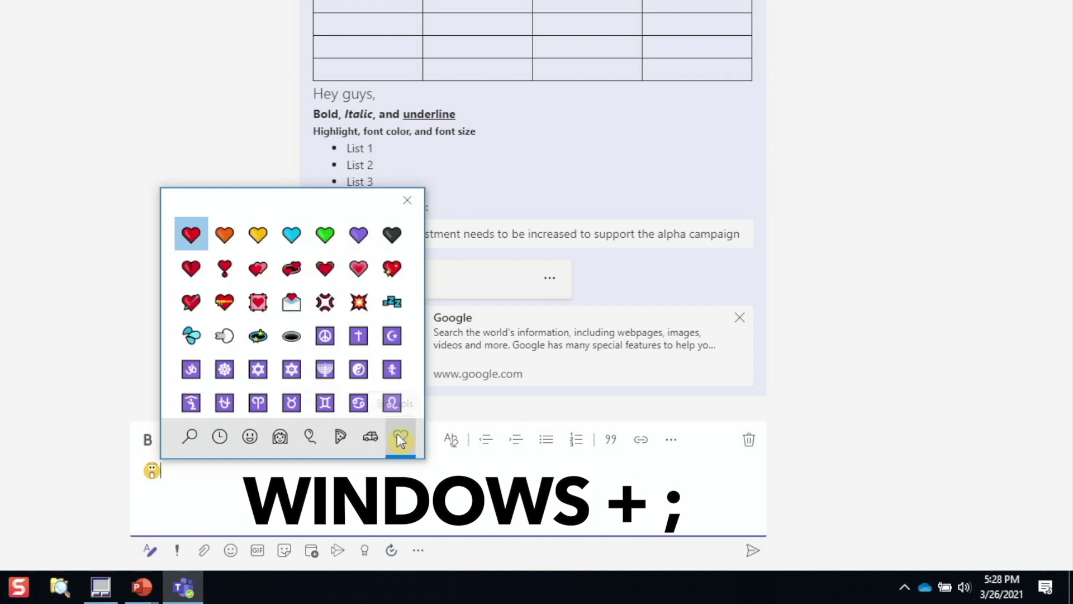
{"action": "left_click", "coordinate": [190, 437]}
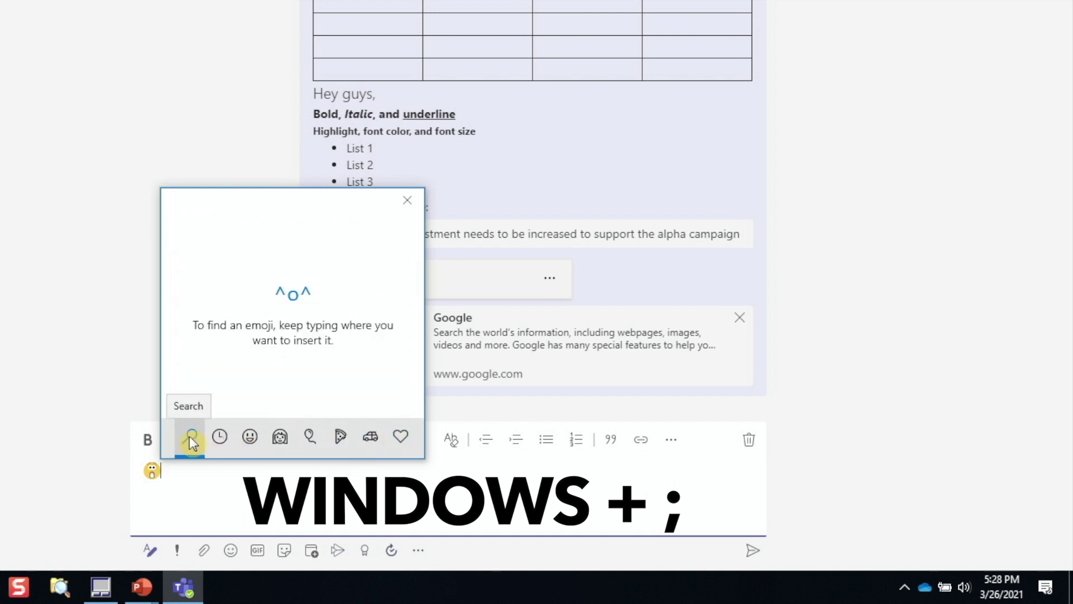
{"action": "left_click", "coordinate": [407, 200]}
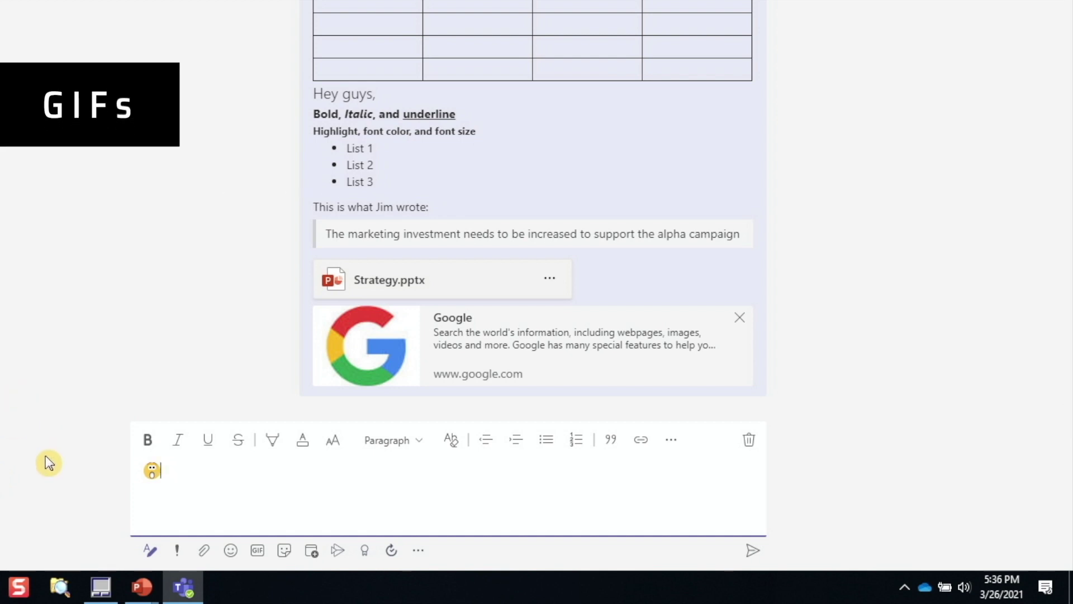
Step: Insert the 'excited' Giphy GIF from the second row, first column, below the emoji
{"action": "left_click", "coordinate": [257, 553]}
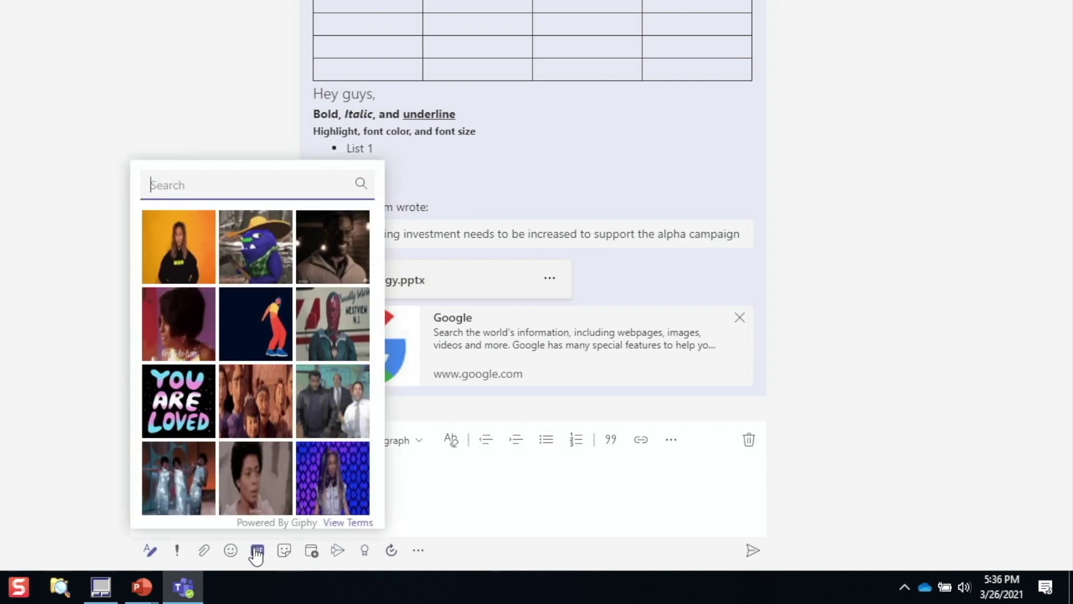
{"action": "type", "text": "excited"}
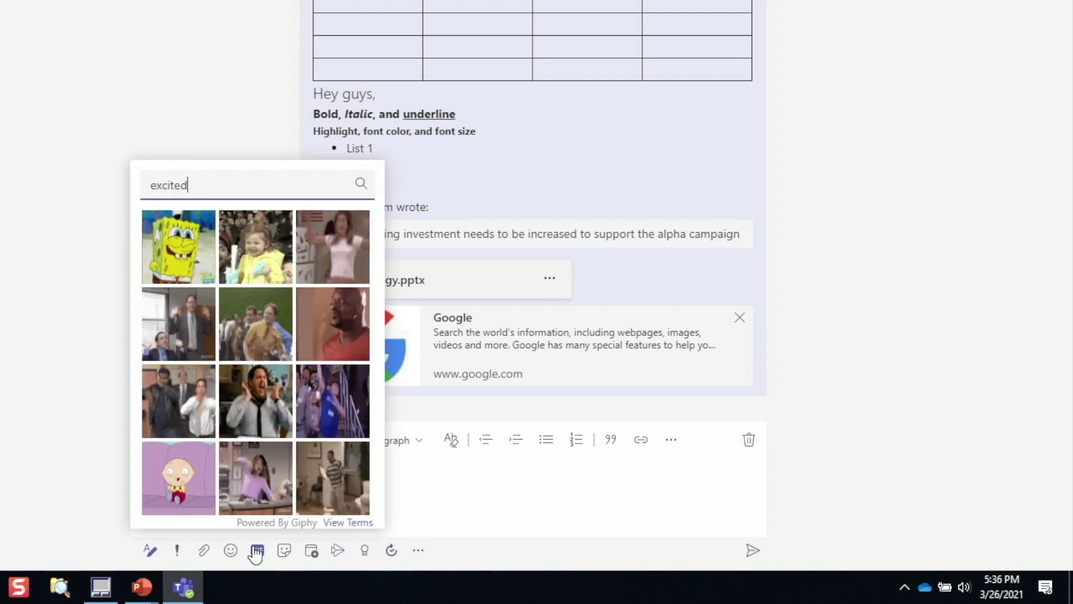
{"action": "left_click", "coordinate": [187, 323]}
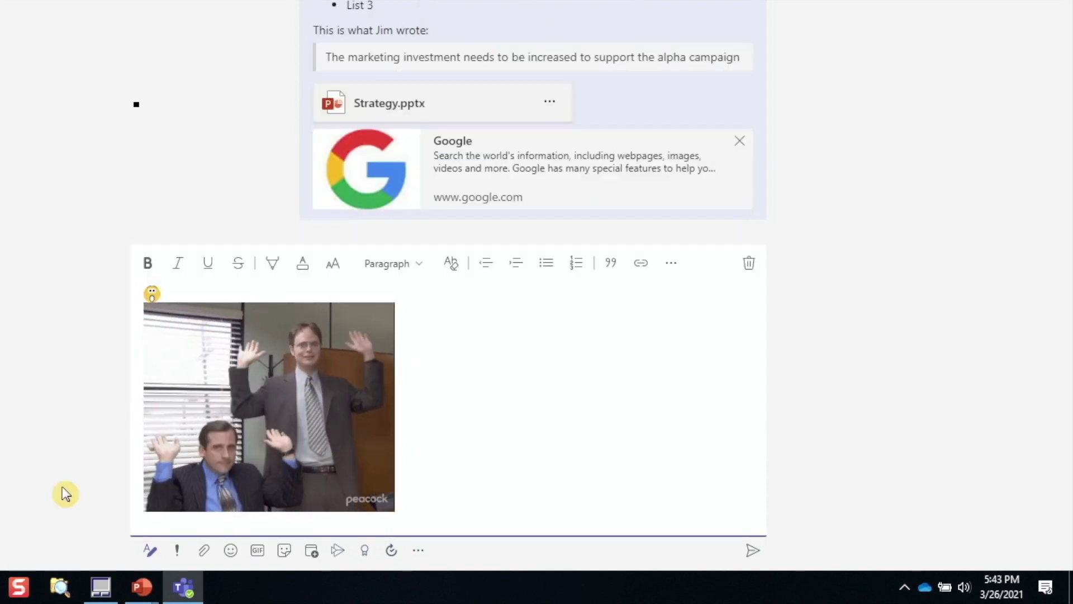
Step: Add the Creative sticker with its caption changed to CONFUSED!!! beside the GIF
{"action": "left_click", "coordinate": [285, 554]}
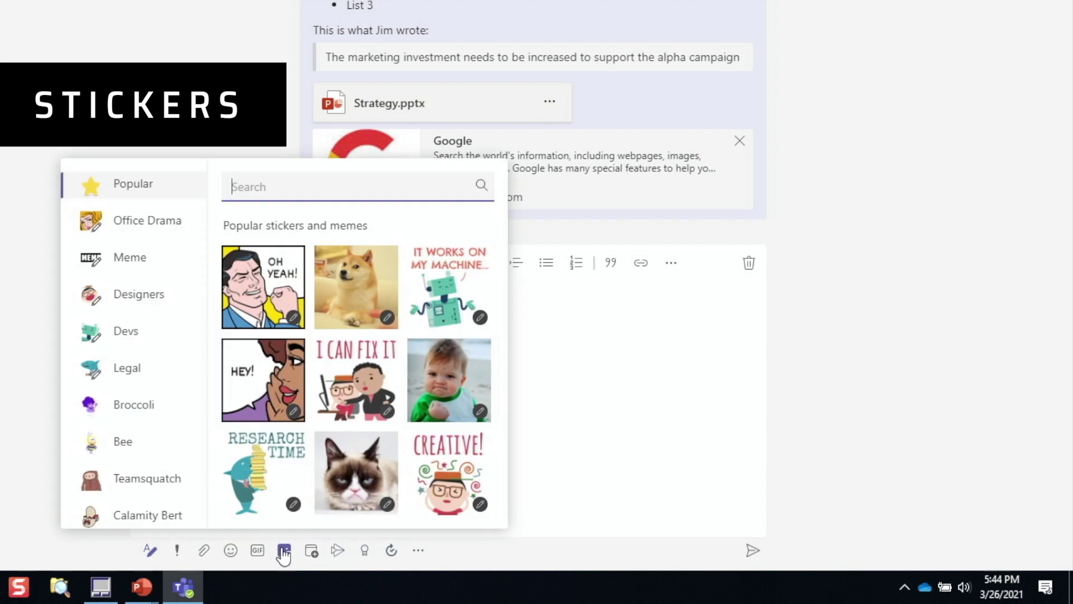
{"action": "left_click", "coordinate": [451, 454]}
{"action": "key", "text": "ctrl+a"}
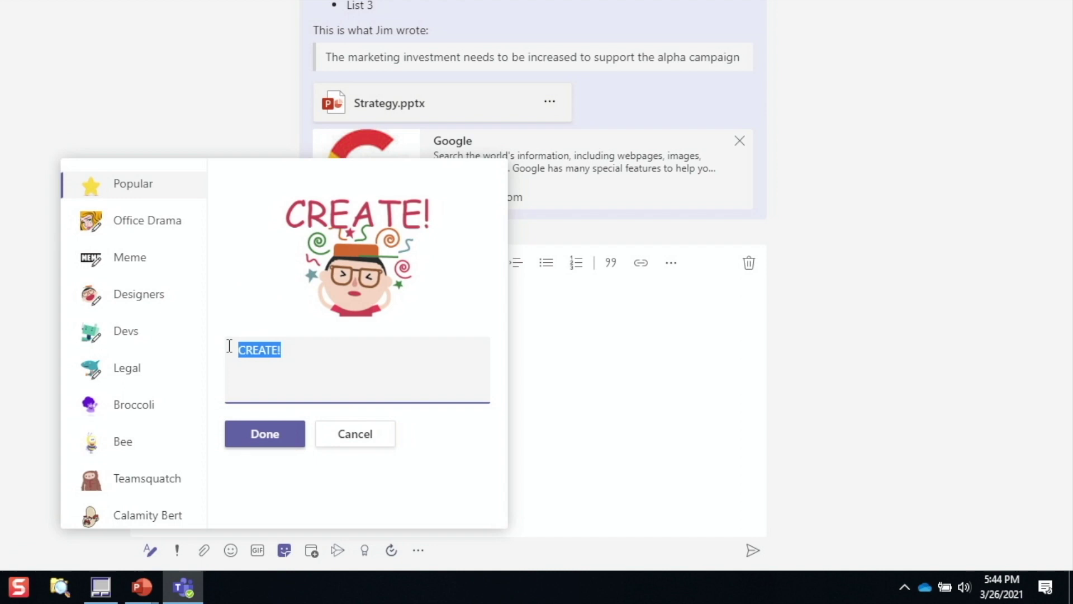
{"action": "key", "text": "Caps_Lock"}
{"action": "type", "text": "CONFUSED!!!"}
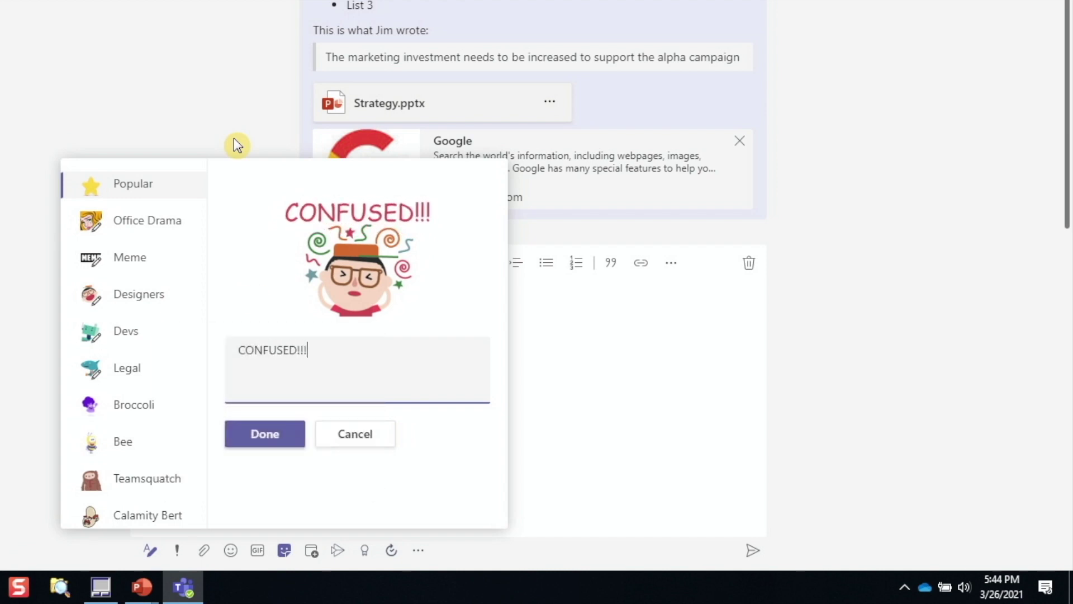
{"action": "left_click", "coordinate": [265, 434]}
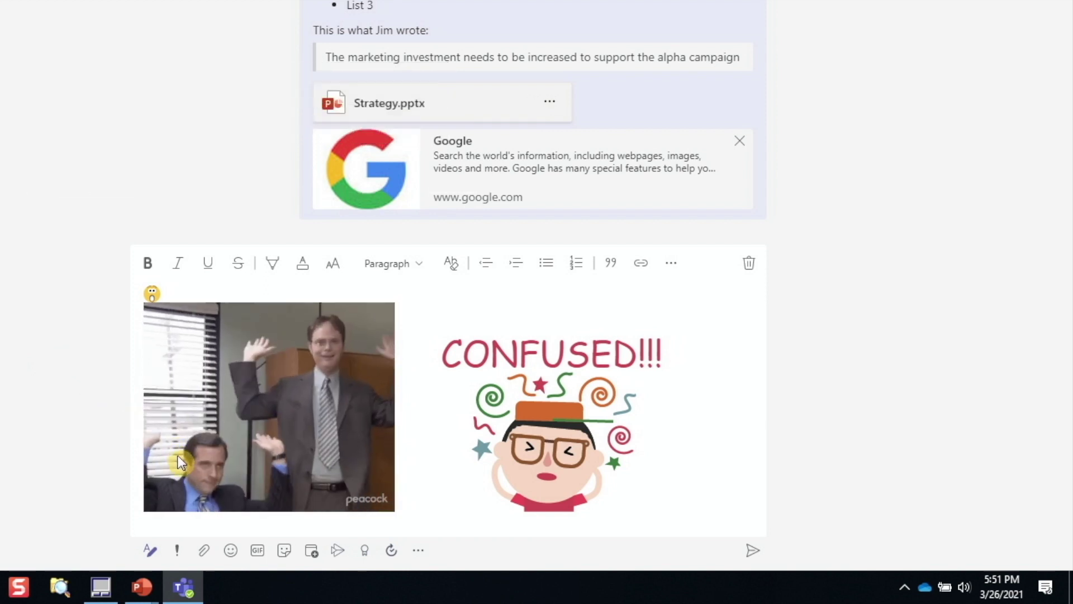
Step: Send a 'Project alignment' meeting on 30 Mar, 18:00–18:30, with details 'Let's align on a few things!'
{"action": "left_click", "coordinate": [315, 552]}
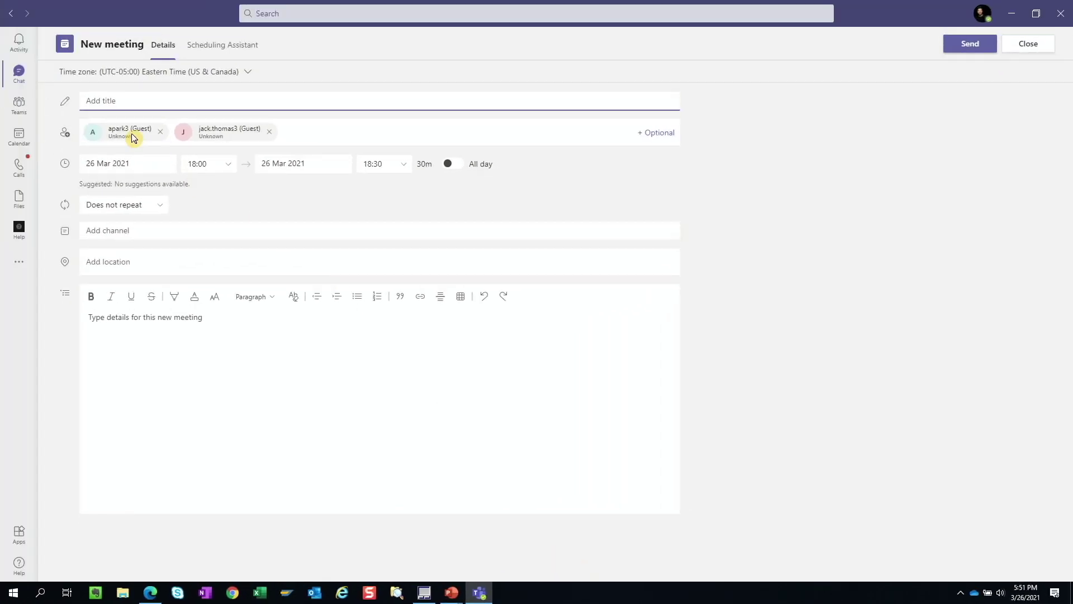
{"action": "left_click", "coordinate": [160, 97]}
{"action": "type", "text": "D"}
{"action": "key", "text": "Caps_Lock"}
{"action": "key", "text": "BackSpace"}
{"action": "left_click", "coordinate": [149, 163]}
{"action": "left_click", "coordinate": [109, 298]}
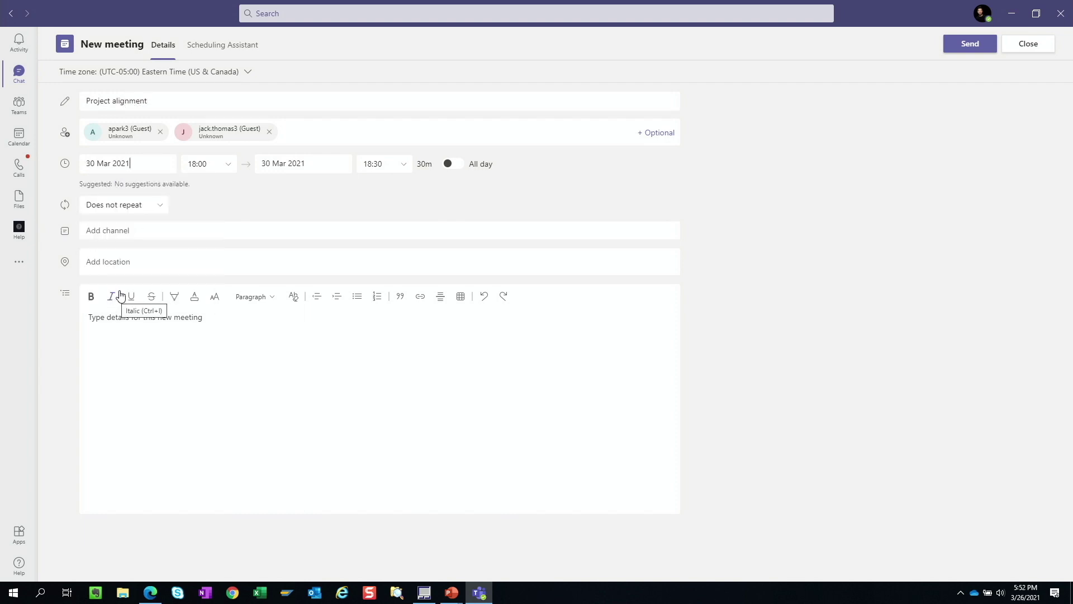
{"action": "left_click", "coordinate": [192, 345]}
{"action": "type", "text": "Let's align on a few things"}
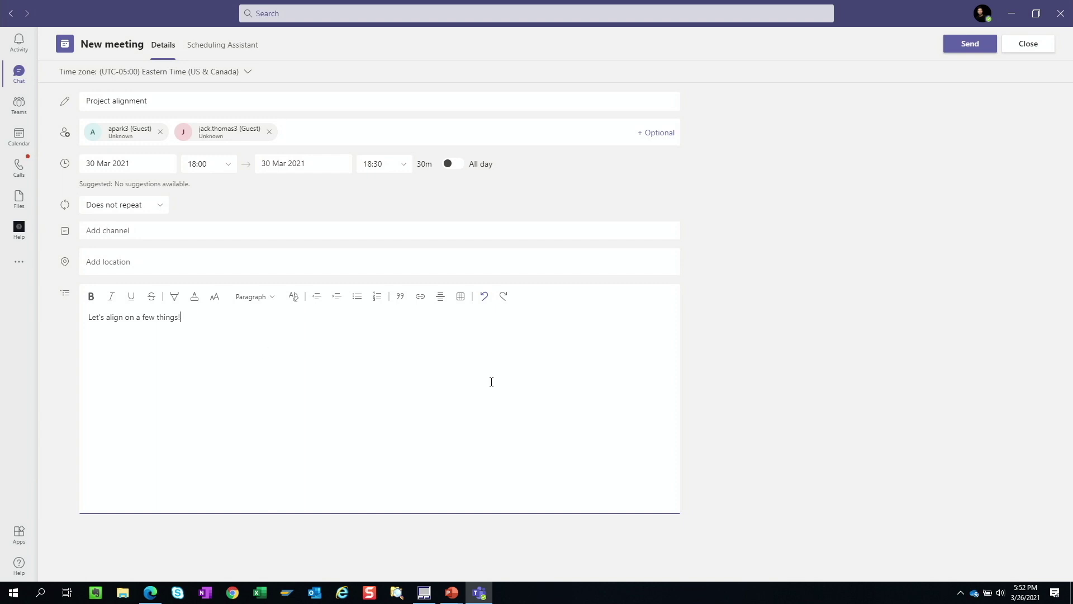
{"action": "type", "text": "!"}
{"action": "left_click", "coordinate": [971, 49]}
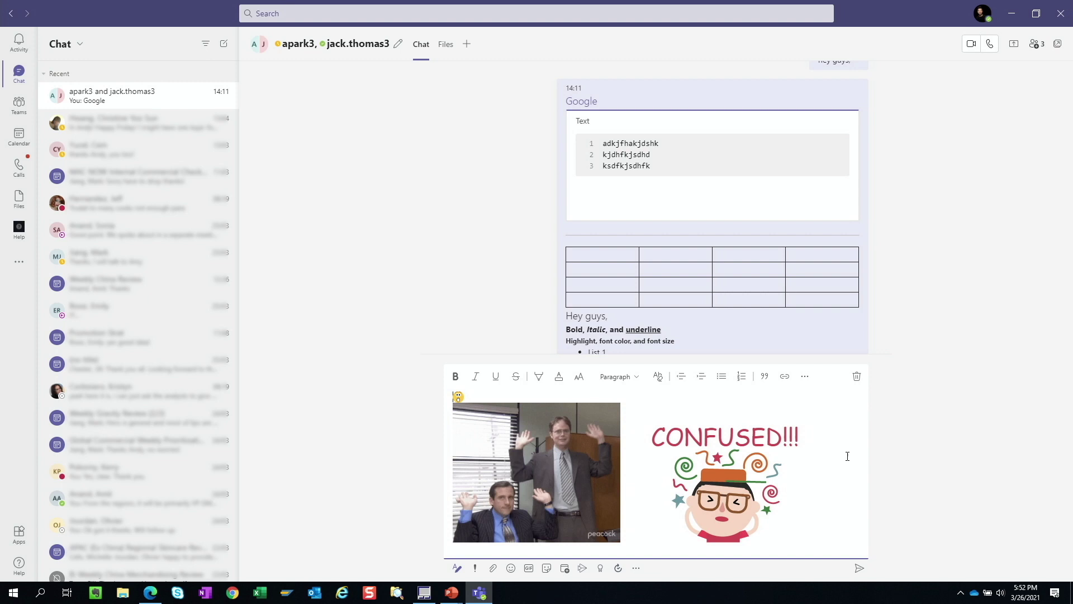
Step: Discard the unsent GIF and sticker draft, then switch to To Do in Edge
{"action": "left_click", "coordinate": [854, 380]}
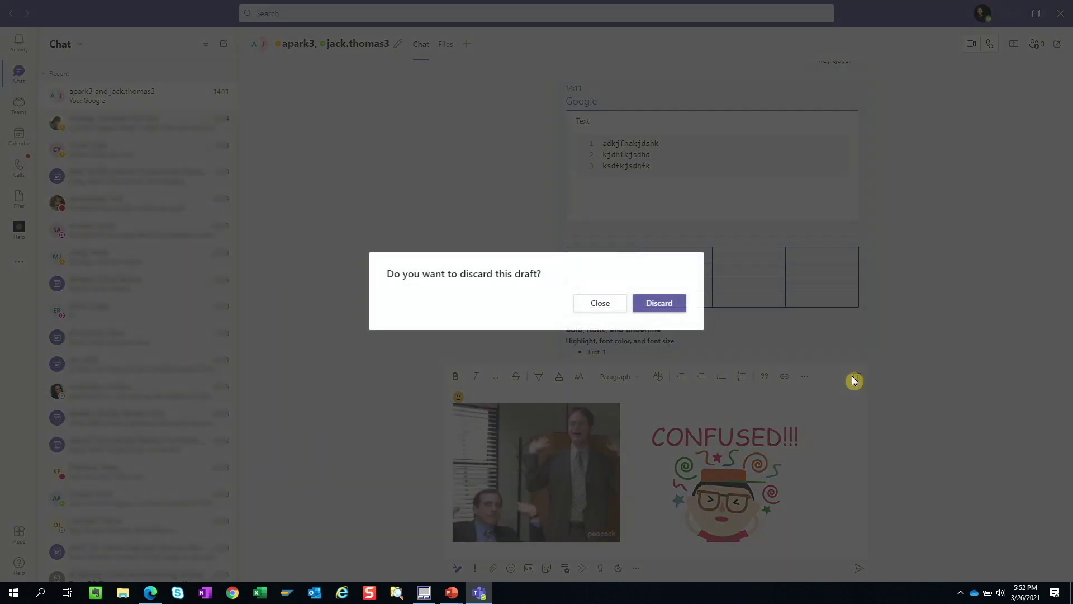
{"action": "left_click", "coordinate": [665, 305]}
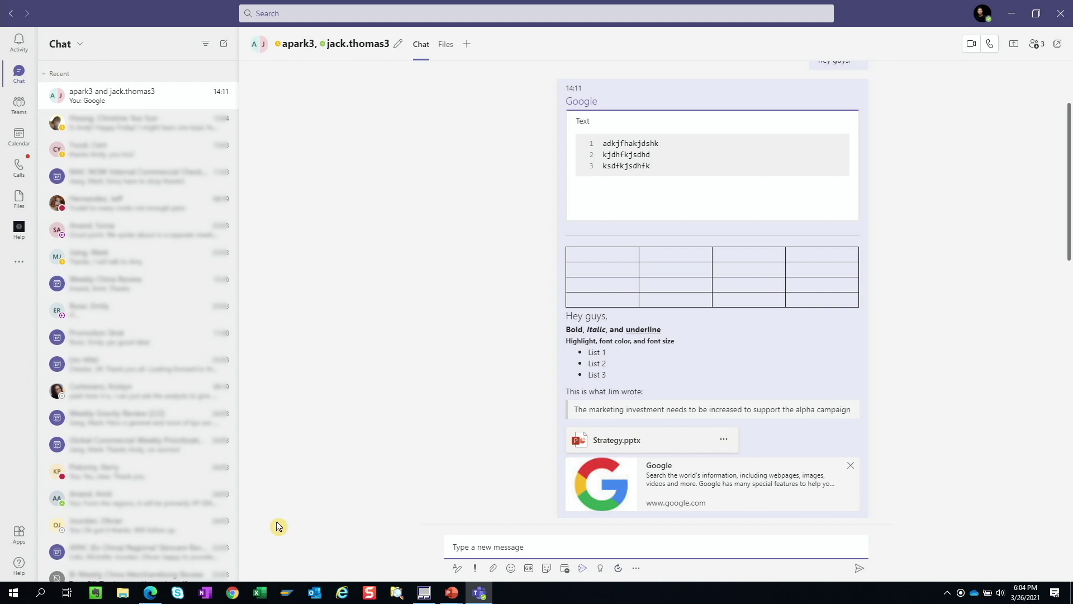
{"action": "left_click", "coordinate": [150, 593]}
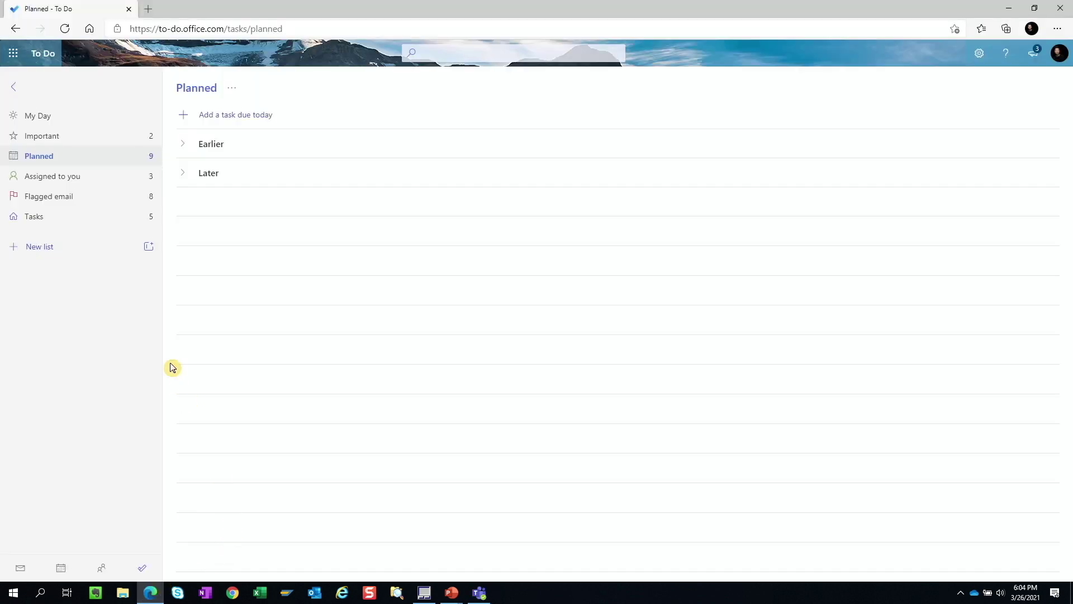
Step: Open Microsoft Stream from the Office app launcher
{"action": "left_click", "coordinate": [11, 59]}
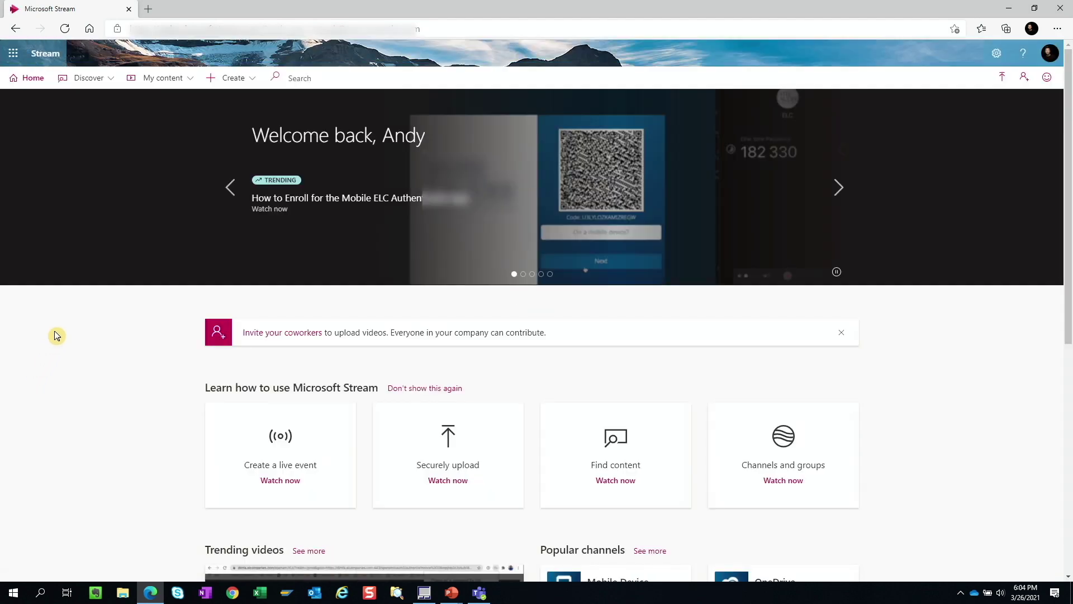
Step: Copy the first video's direct link from My content > Videos and close the share dialog
{"action": "left_click", "coordinate": [162, 81]}
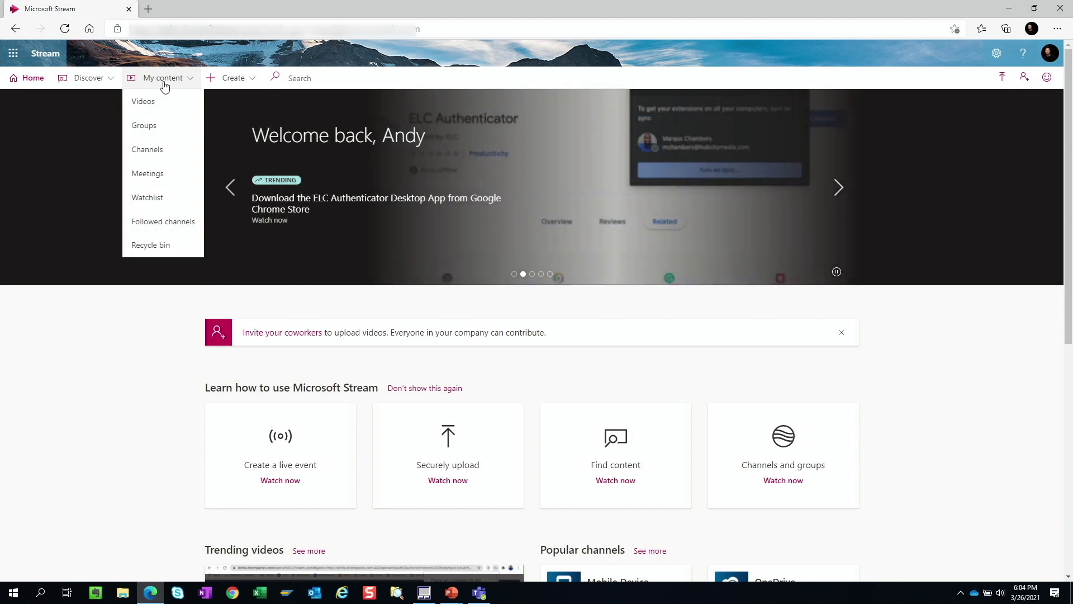
{"action": "left_click", "coordinate": [148, 103]}
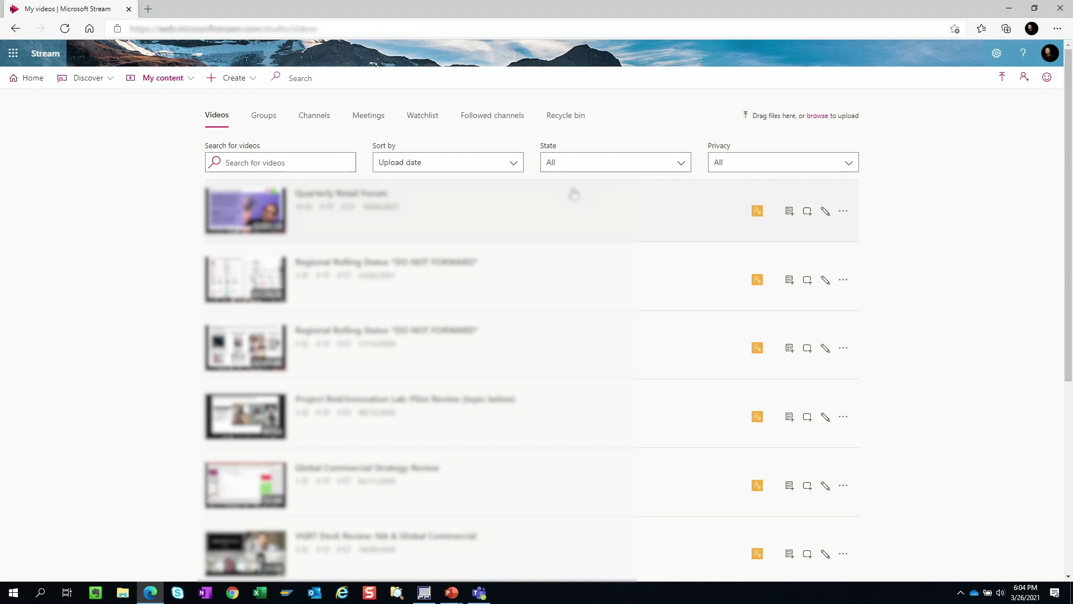
{"action": "left_click", "coordinate": [843, 214]}
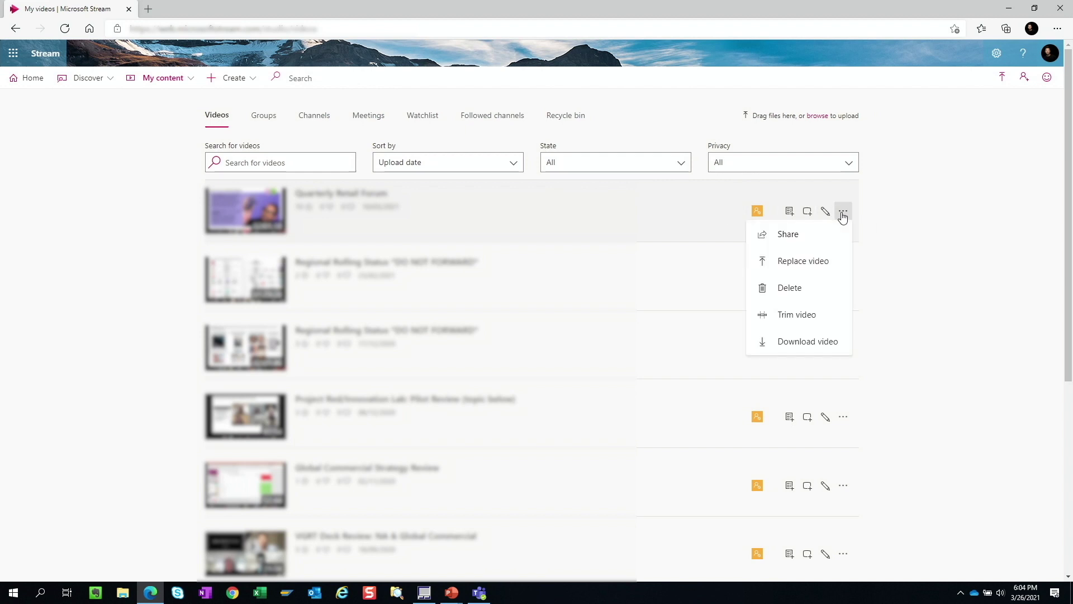
{"action": "left_click", "coordinate": [788, 235]}
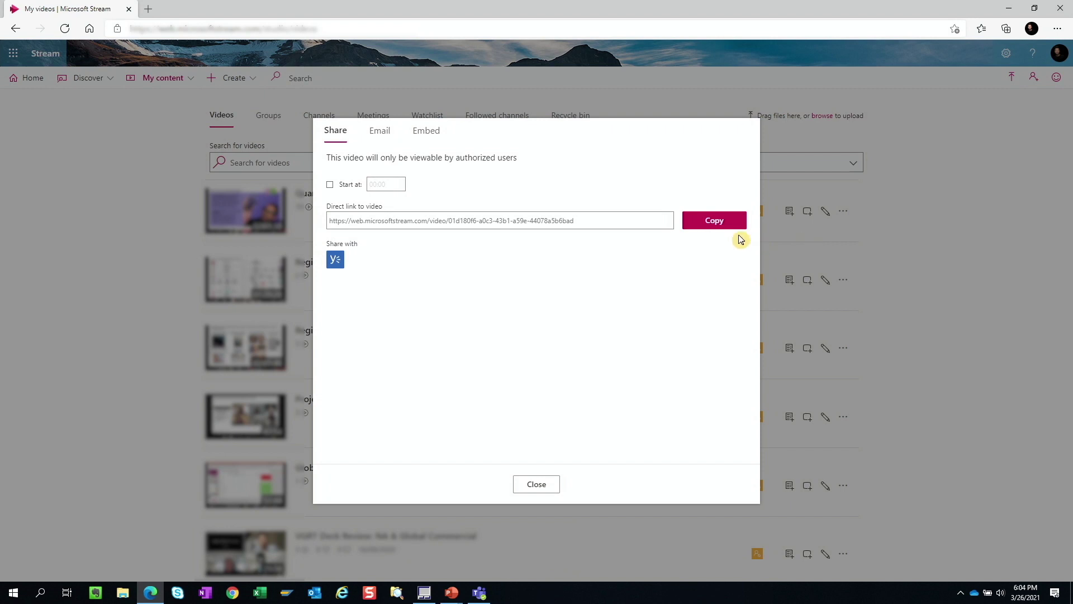
{"action": "left_click", "coordinate": [718, 224]}
{"action": "left_click", "coordinate": [538, 485]}
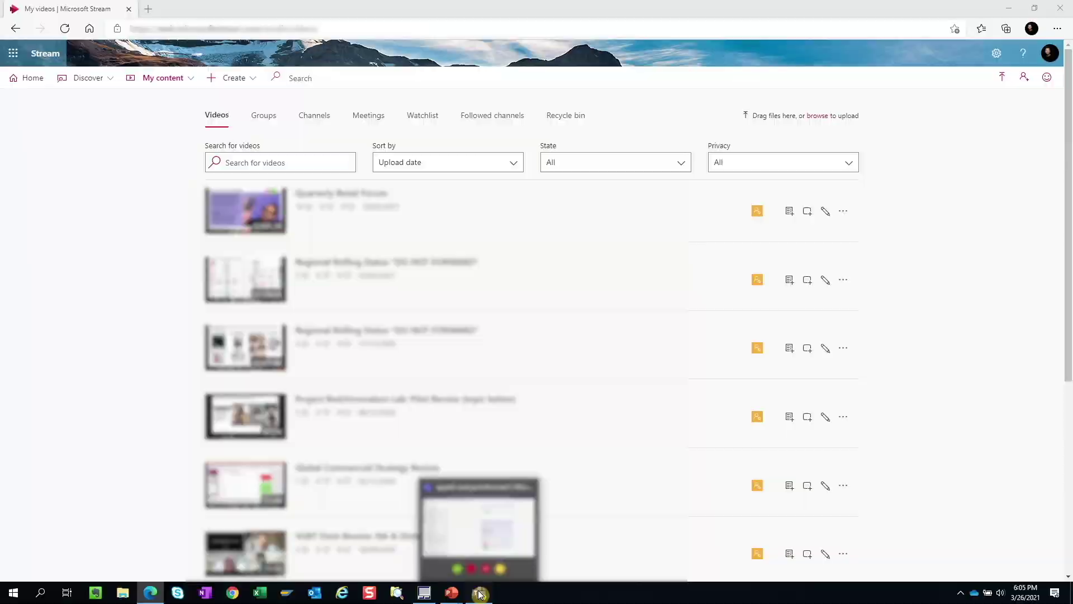
Step: Paste the copied Stream link into Teams' Stream panel and send the video card to the chat
{"action": "left_click", "coordinate": [480, 595]}
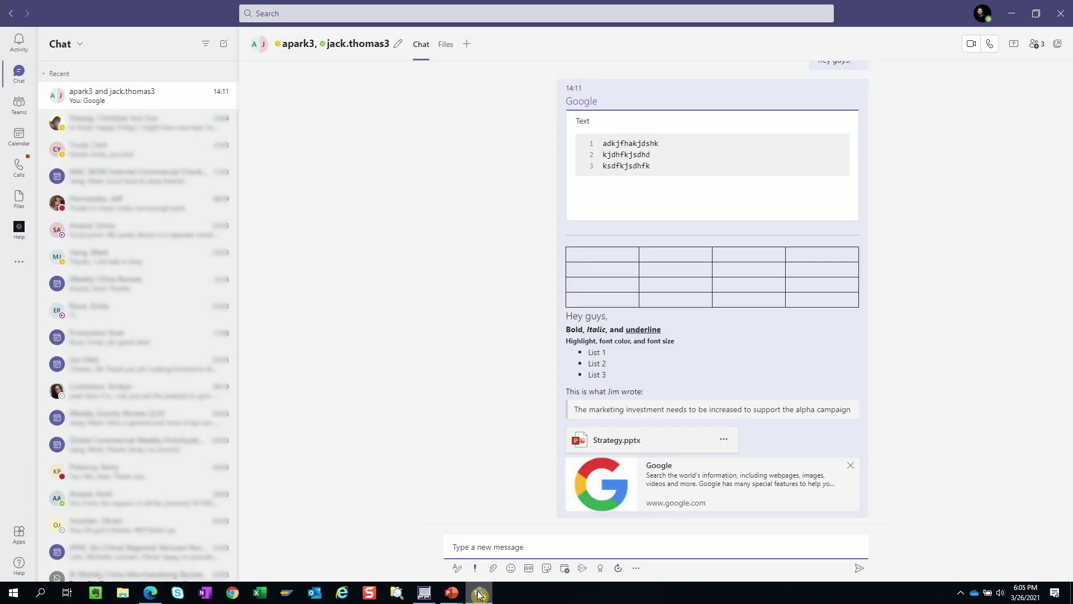
{"action": "left_click", "coordinate": [582, 569]}
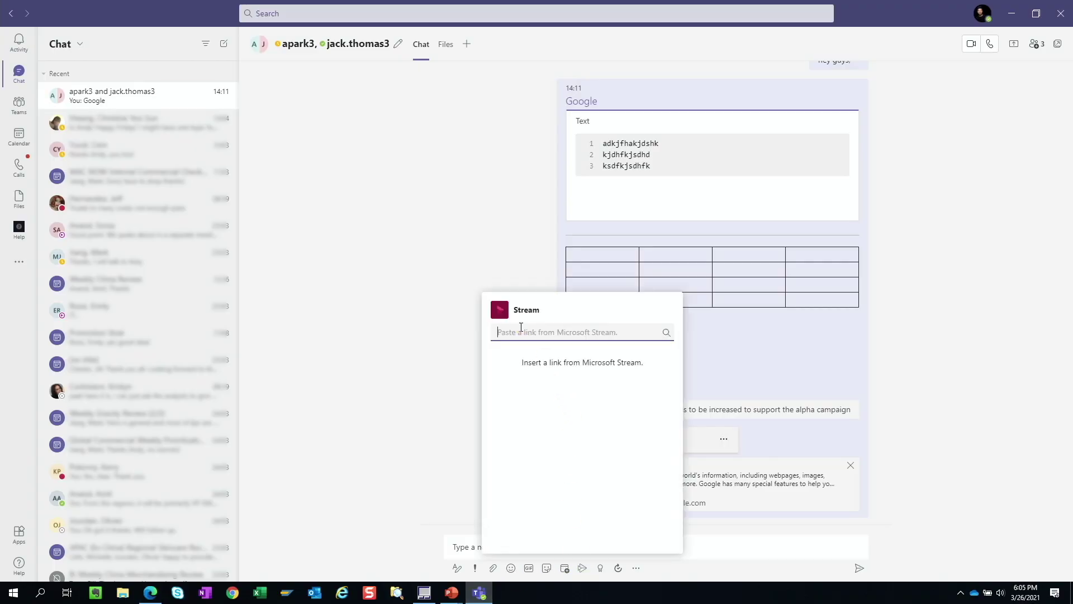
{"action": "right_click", "coordinate": [520, 332]}
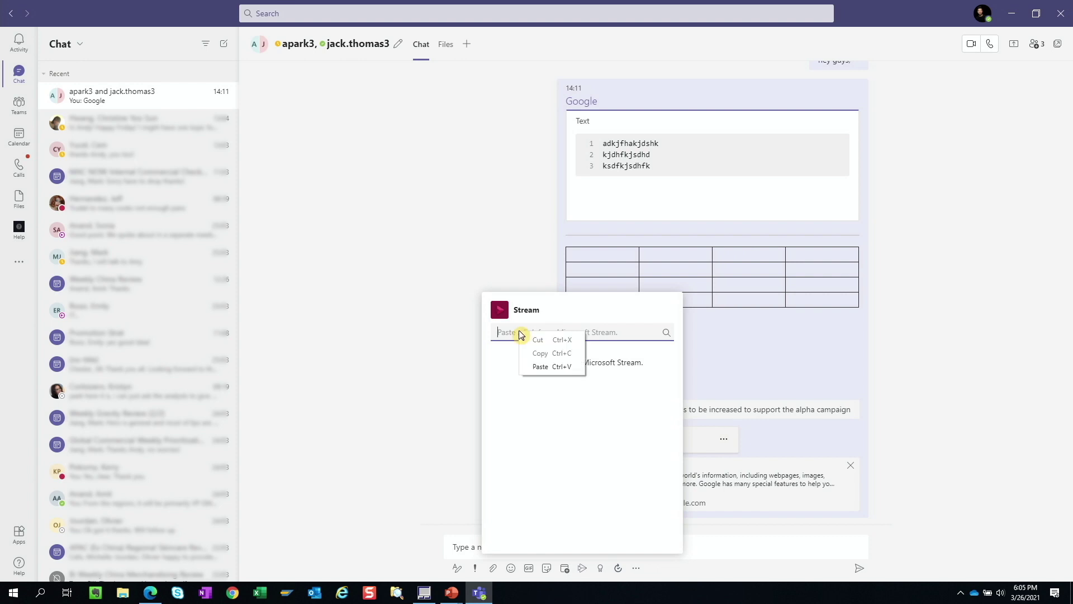
{"action": "left_click", "coordinate": [547, 365]}
{"action": "left_click", "coordinate": [547, 363]}
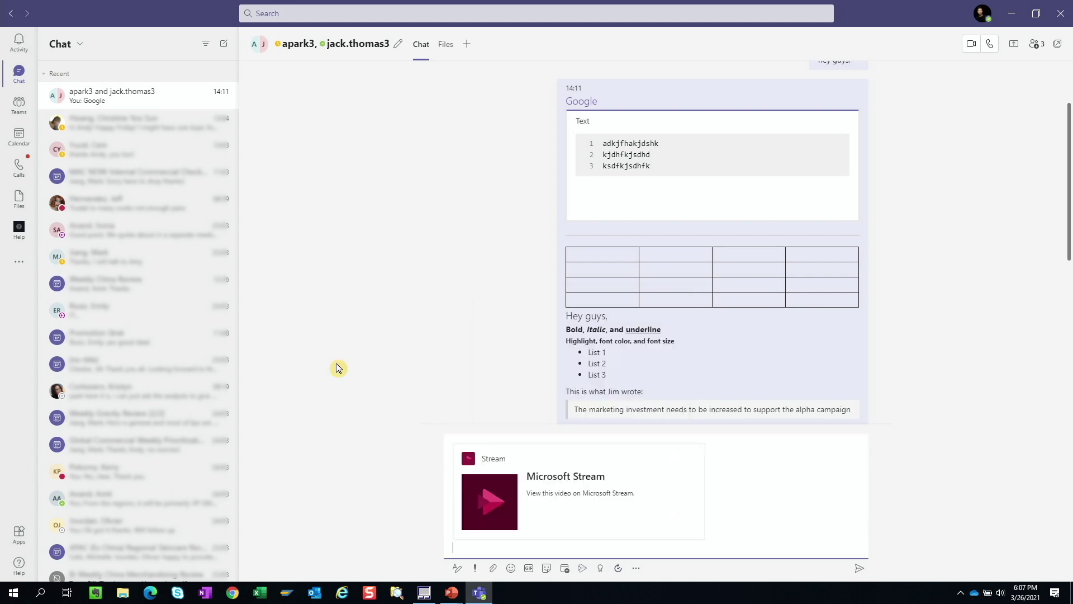
{"action": "key", "text": "Return"}
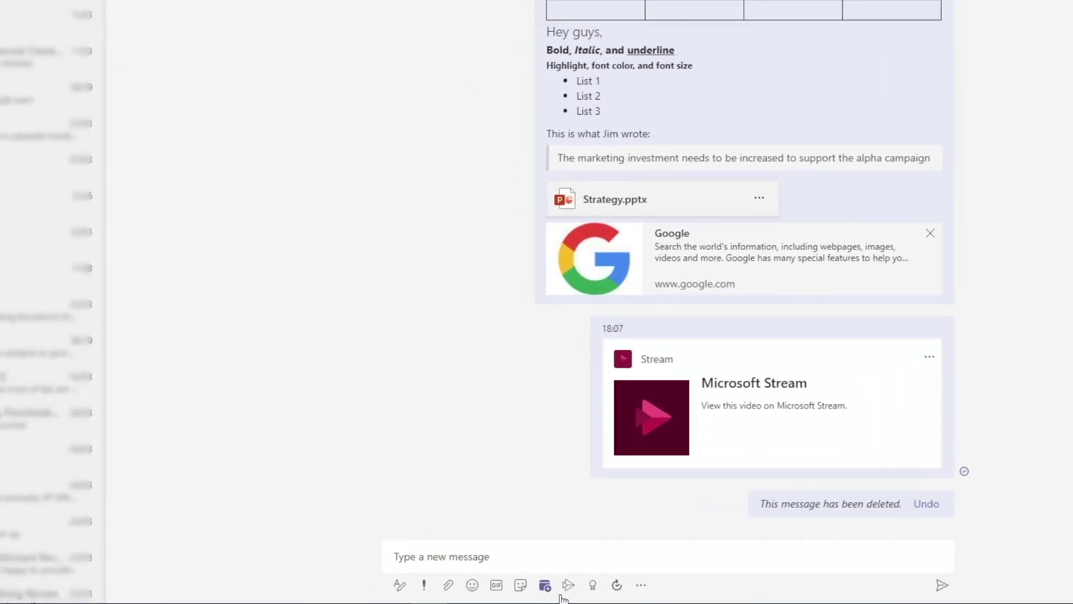
Step: Post an Awesome praise badge to the other chat member with a short 'Great job!' note
{"action": "left_click", "coordinate": [594, 585]}
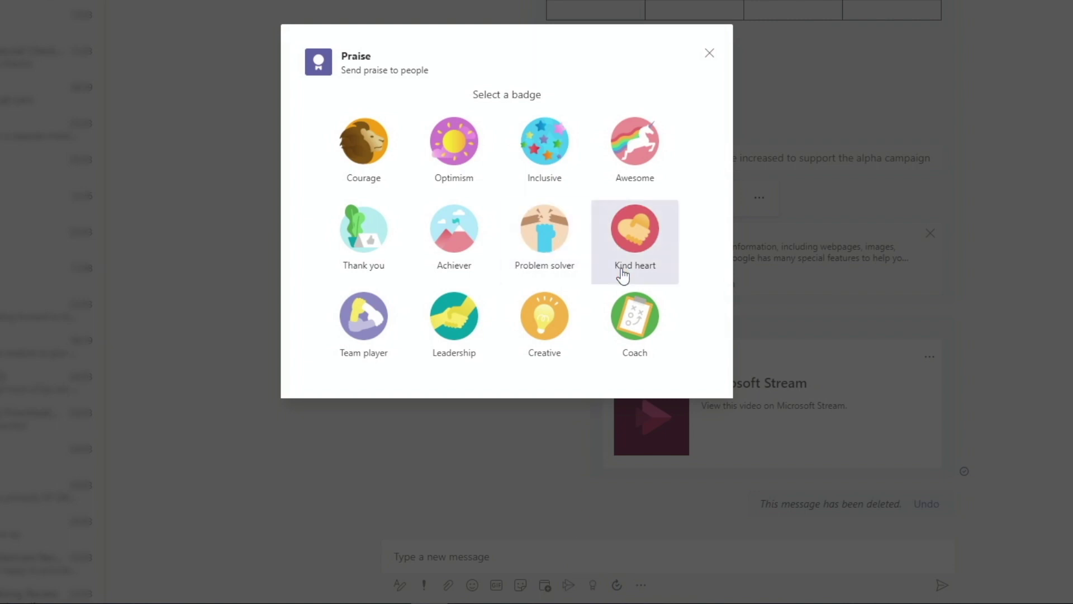
{"action": "left_click", "coordinate": [643, 137]}
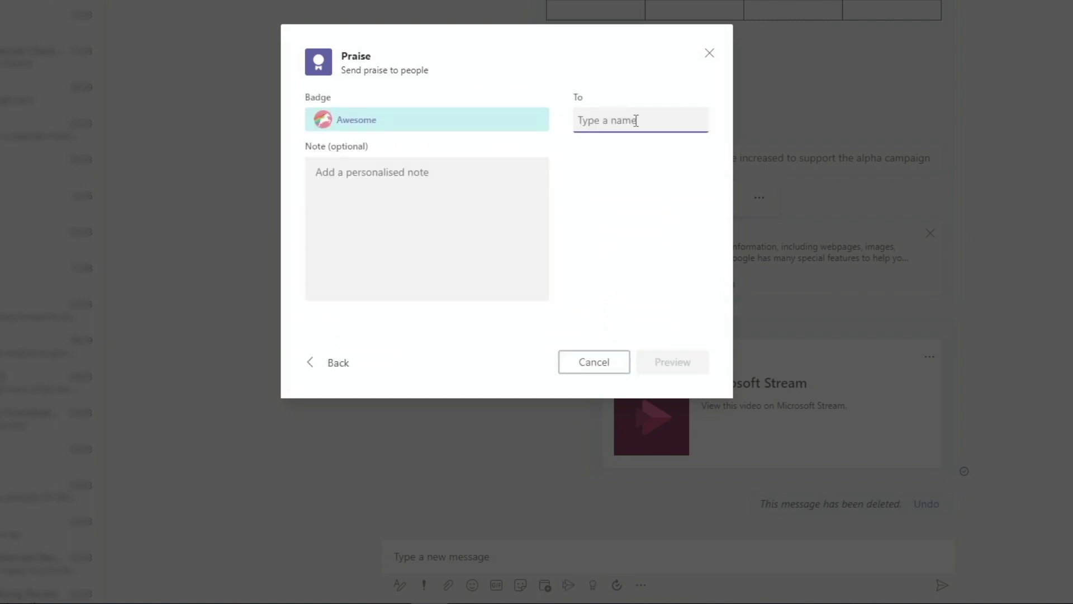
{"action": "type", "text": "jack"}
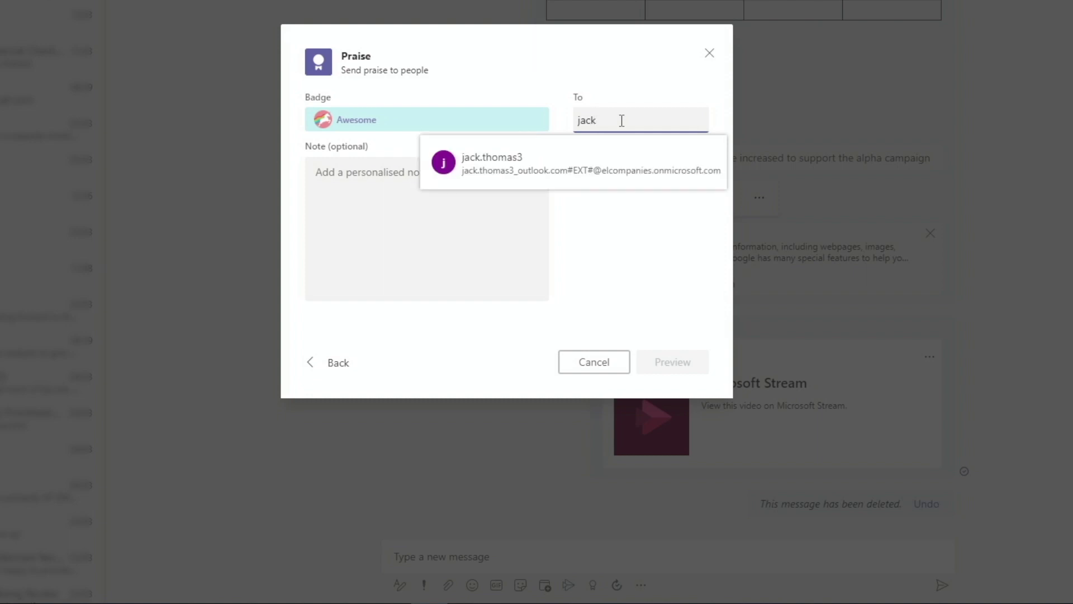
{"action": "left_click", "coordinate": [575, 177]}
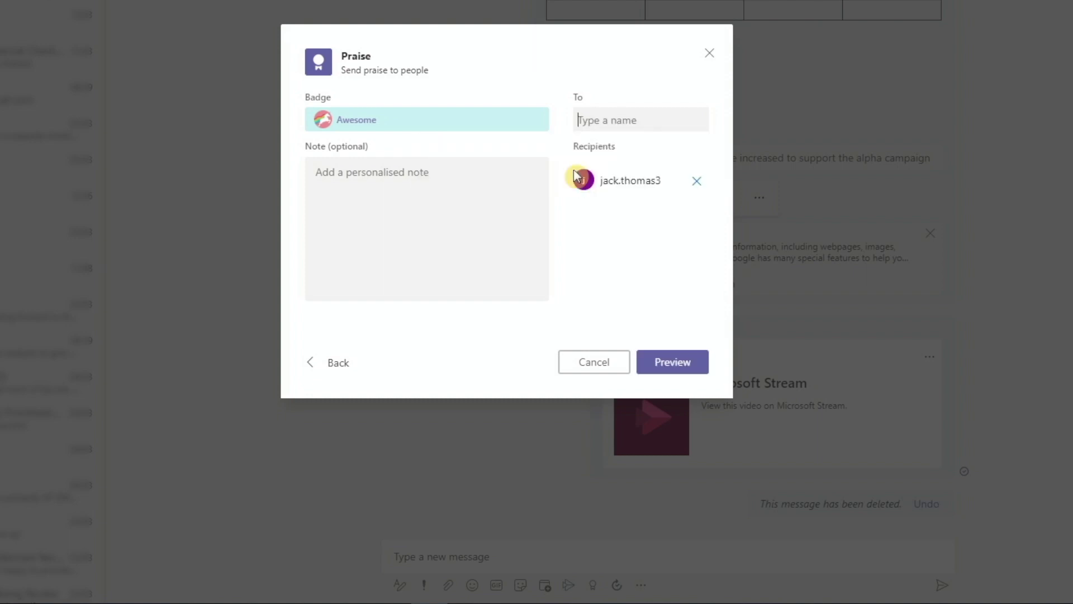
{"action": "left_click", "coordinate": [361, 202]}
{"action": "type", "text": "Great job Jack!"}
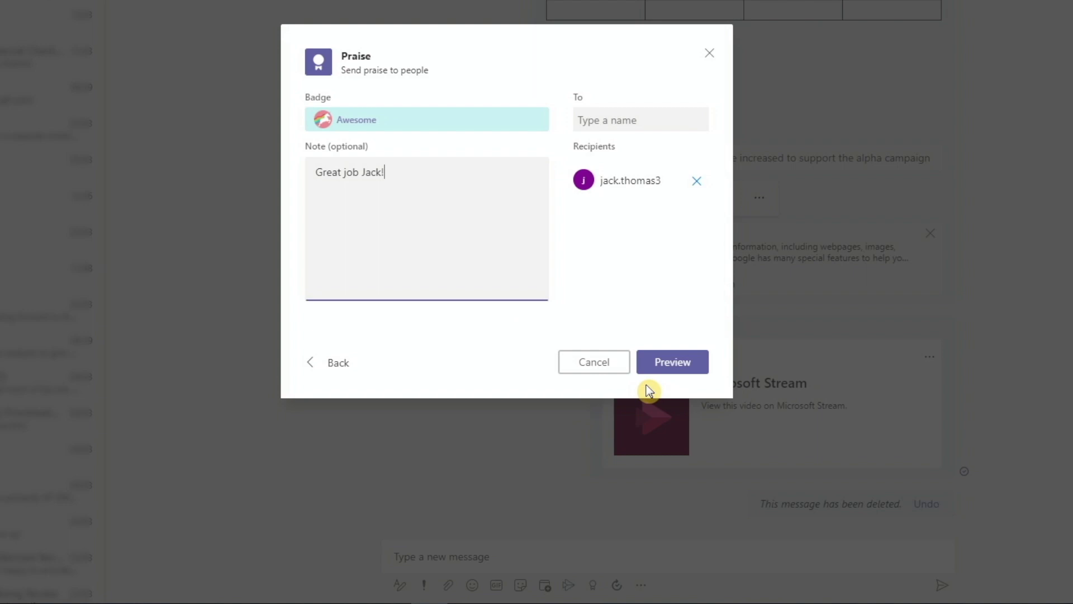
{"action": "left_click", "coordinate": [670, 364]}
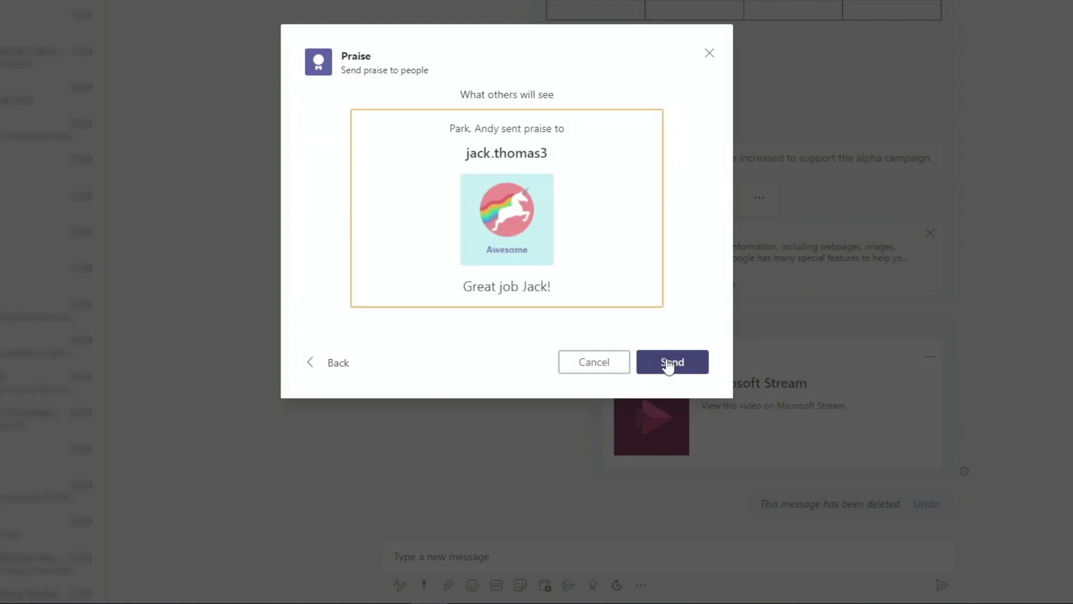
{"action": "left_click", "coordinate": [671, 362]}
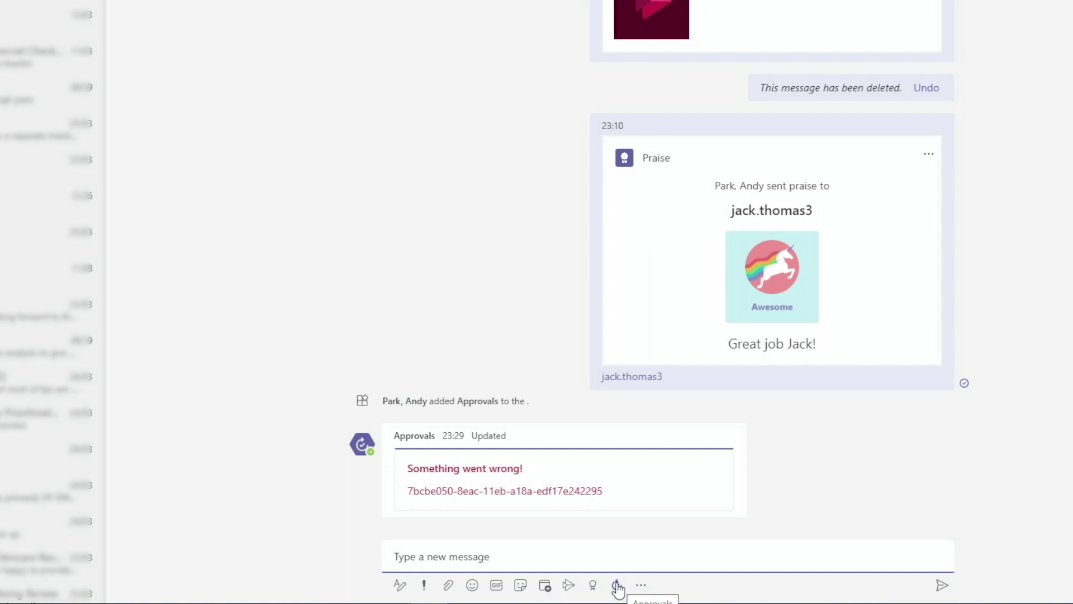
Step: Start an approval request named 'NDA' with the suggested chat member as approver
{"action": "left_click", "coordinate": [617, 586]}
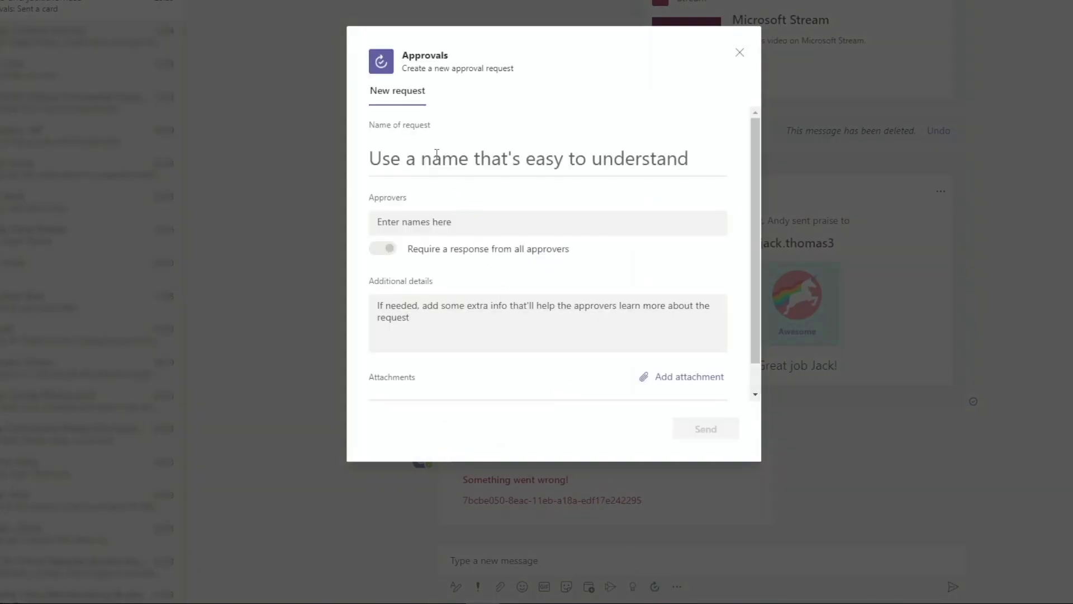
{"action": "left_click", "coordinate": [437, 155]}
{"action": "type", "text": "NDA"}
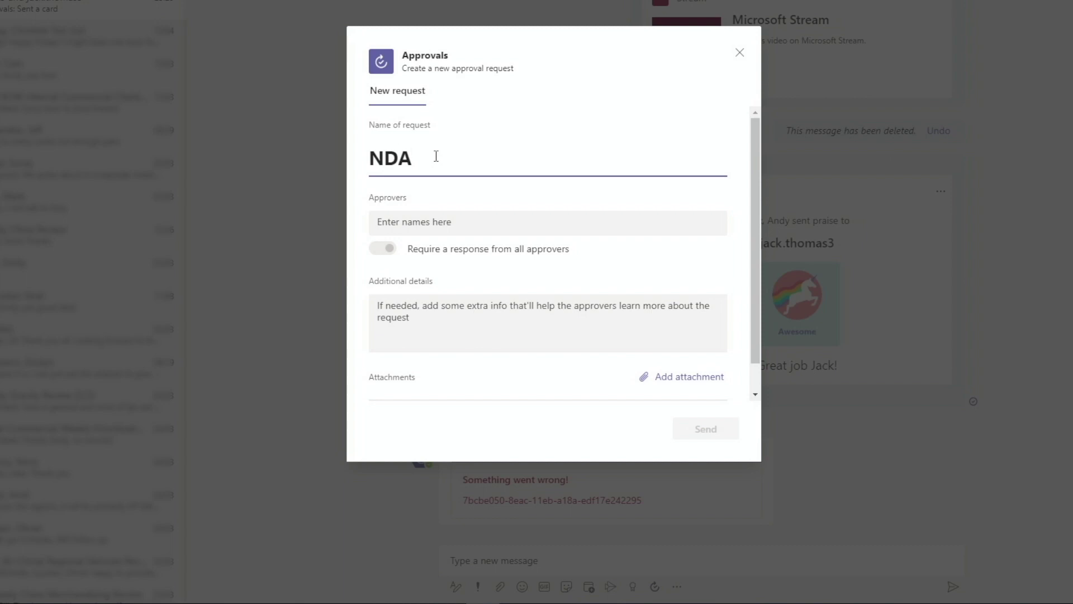
{"action": "left_click", "coordinate": [412, 222]}
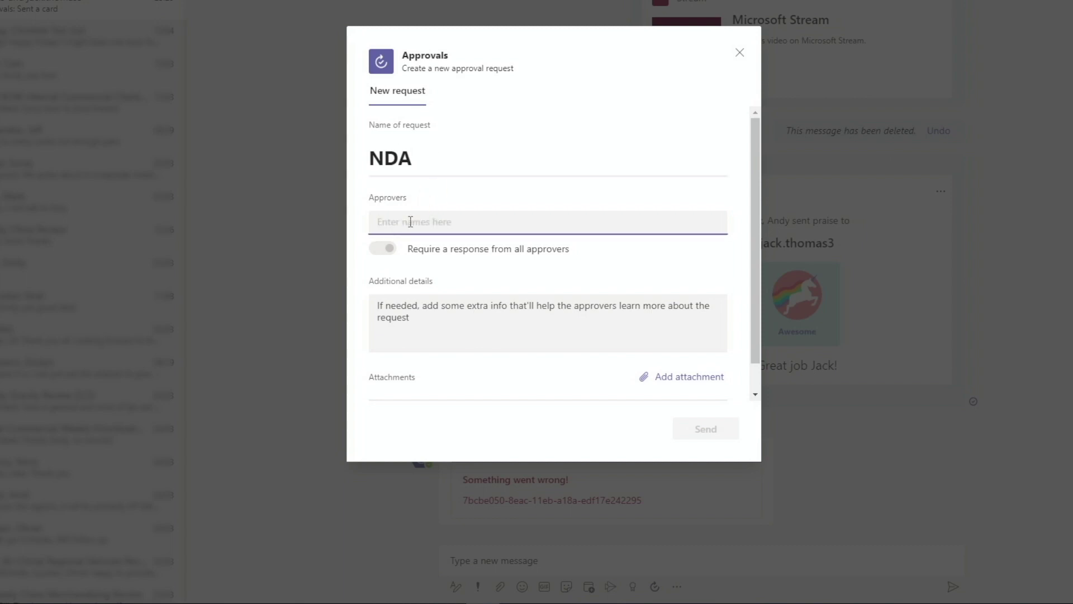
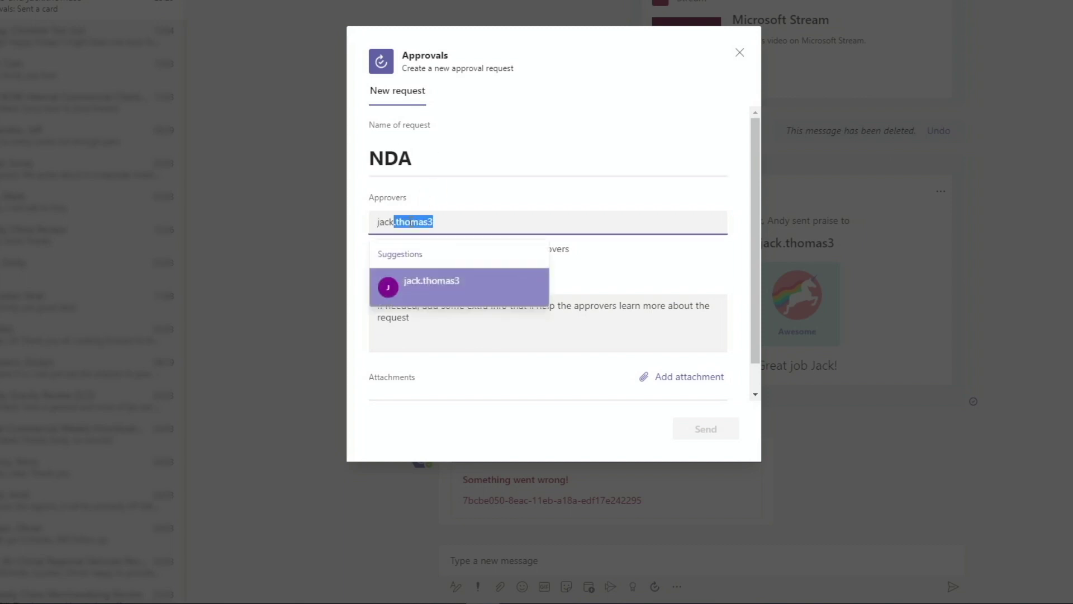
{"action": "key", "text": "Return"}
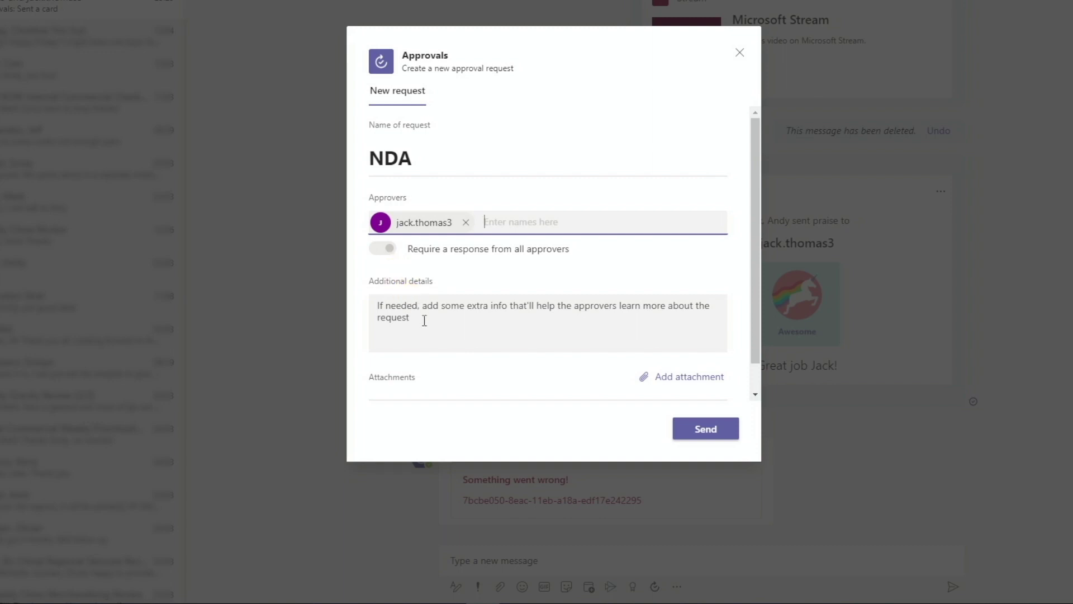
Step: Add details asking to approve the attached nondisclosure agreement and begin adding an attachment
{"action": "left_click", "coordinate": [424, 320]}
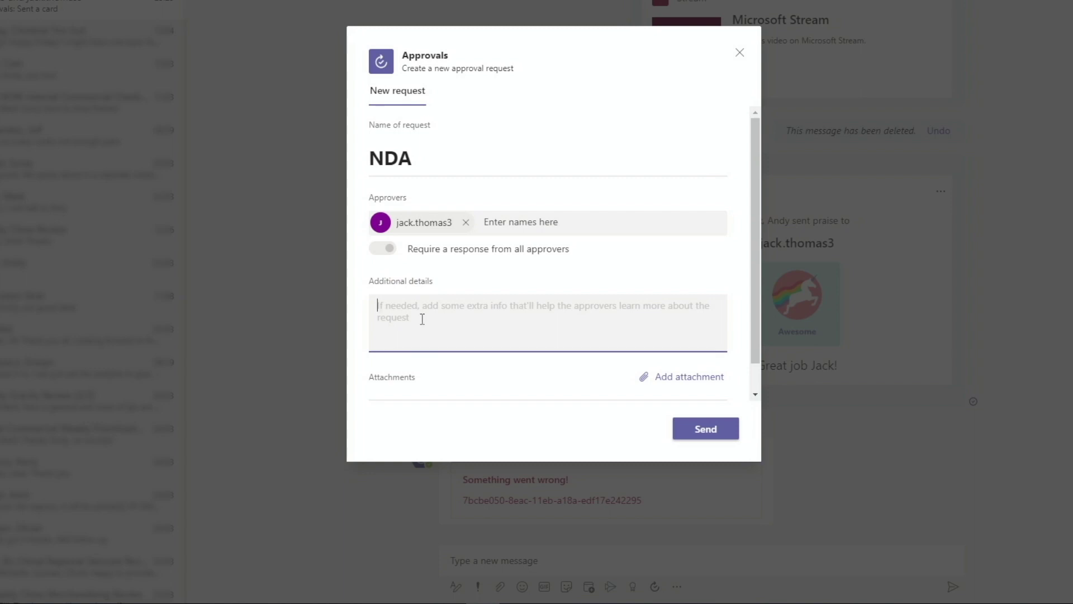
{"action": "type", "text": "Please approve the at"}
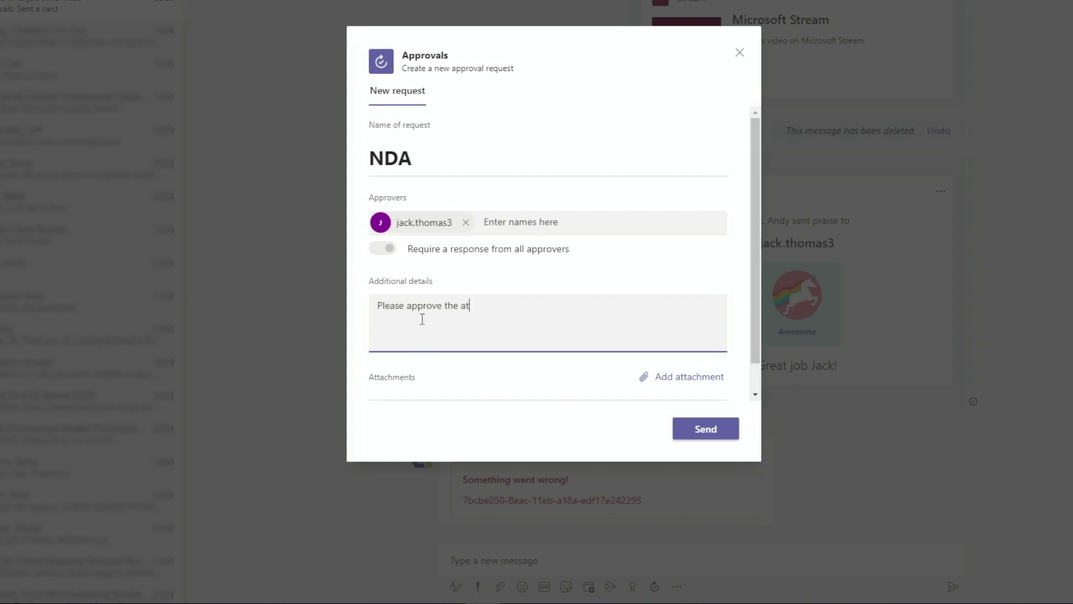
{"action": "type", "text": "tached nondisclosure agreement."}
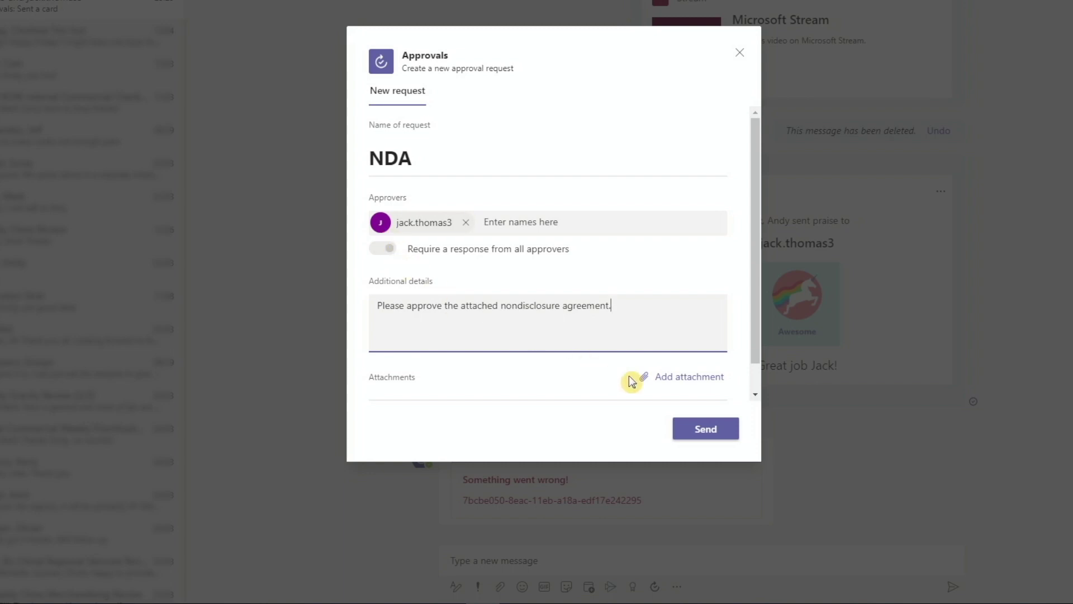
{"action": "left_click", "coordinate": [707, 379]}
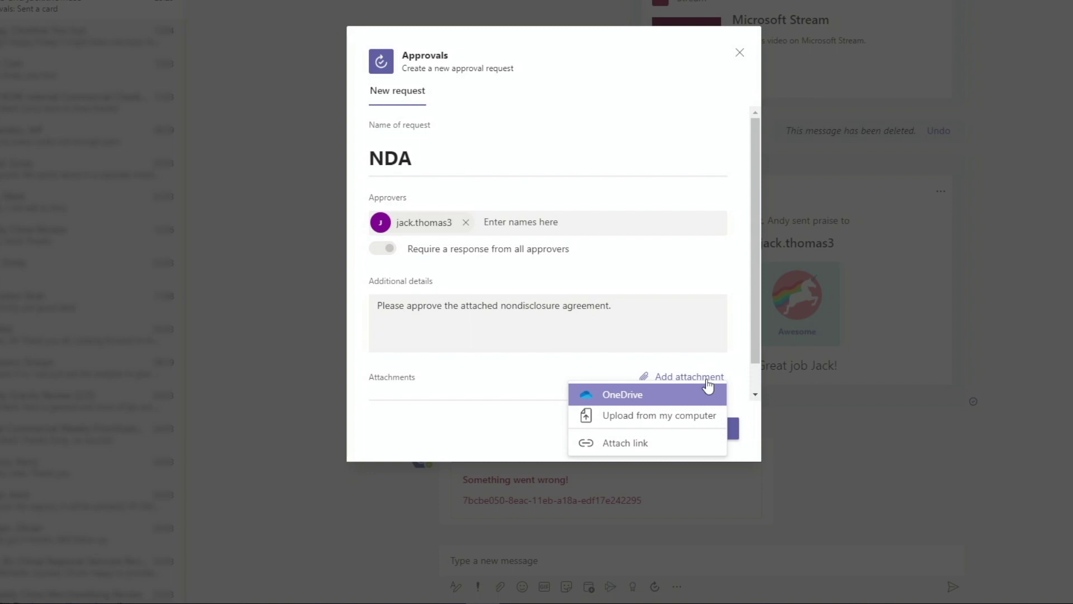
Step: Upload NDA.docx from the computer as the approval's attachment
{"action": "left_click", "coordinate": [693, 421]}
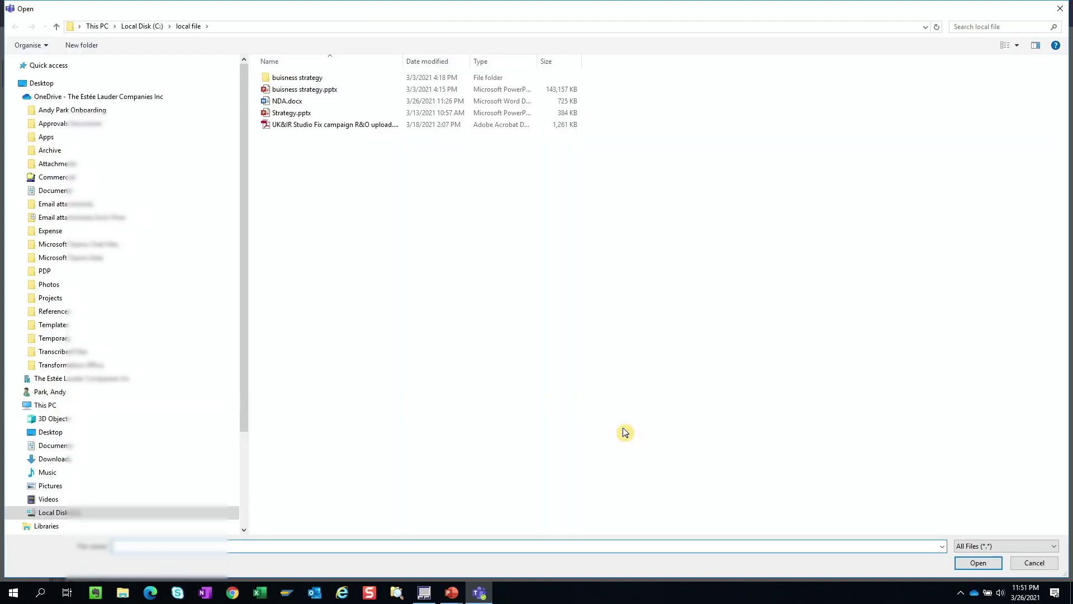
{"action": "left_click", "coordinate": [288, 102]}
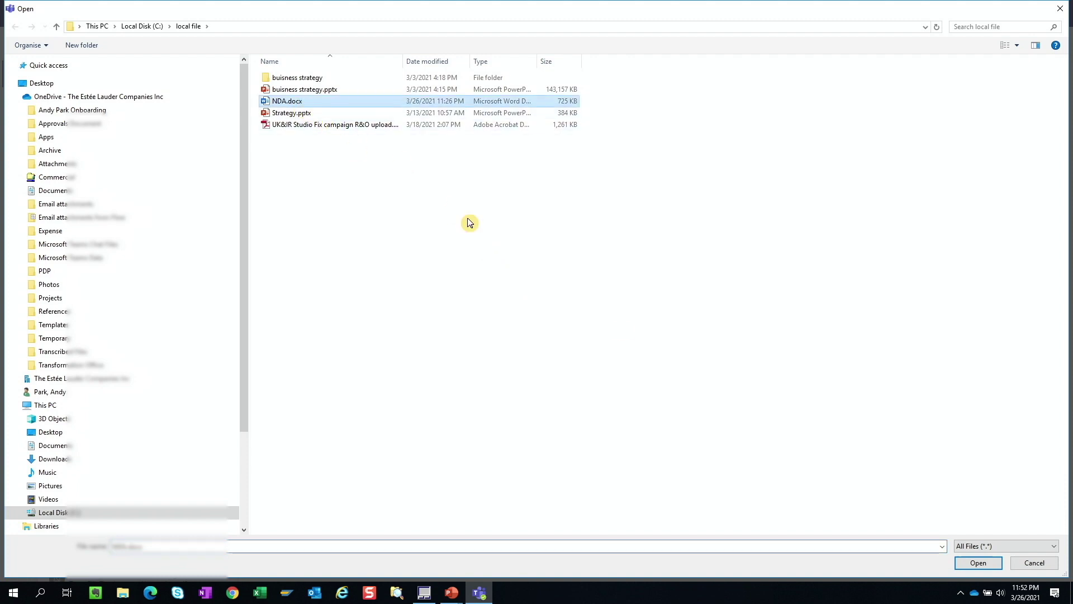
{"action": "left_click", "coordinate": [979, 562]}
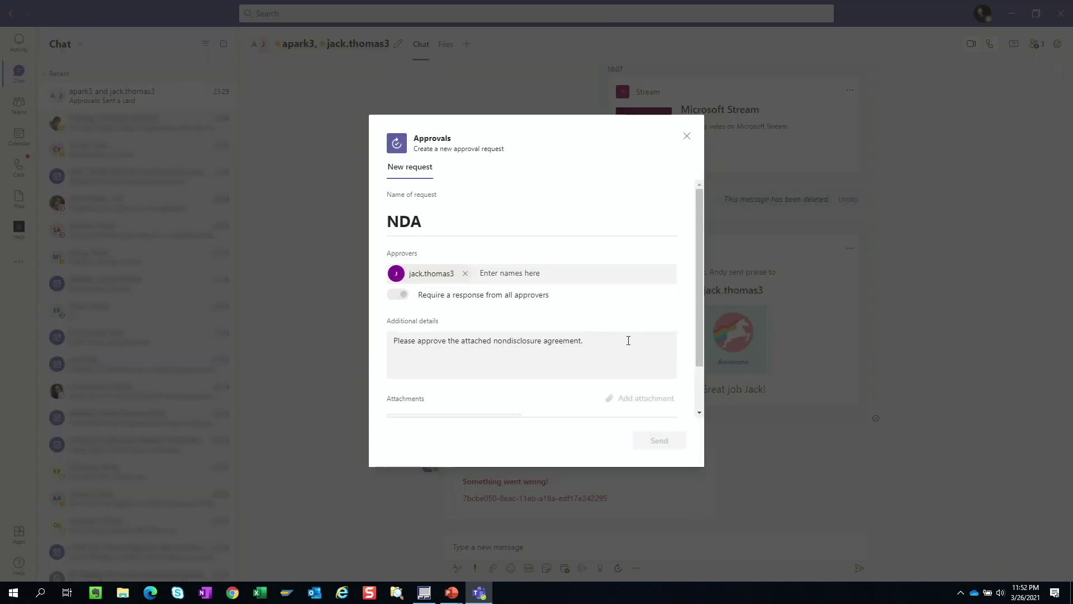
Step: Toggle Custom responses on and back off, then send the NDA approval request
{"action": "scroll", "coordinate": [700, 400], "scroll_direction": "down", "scroll_amount": 2}
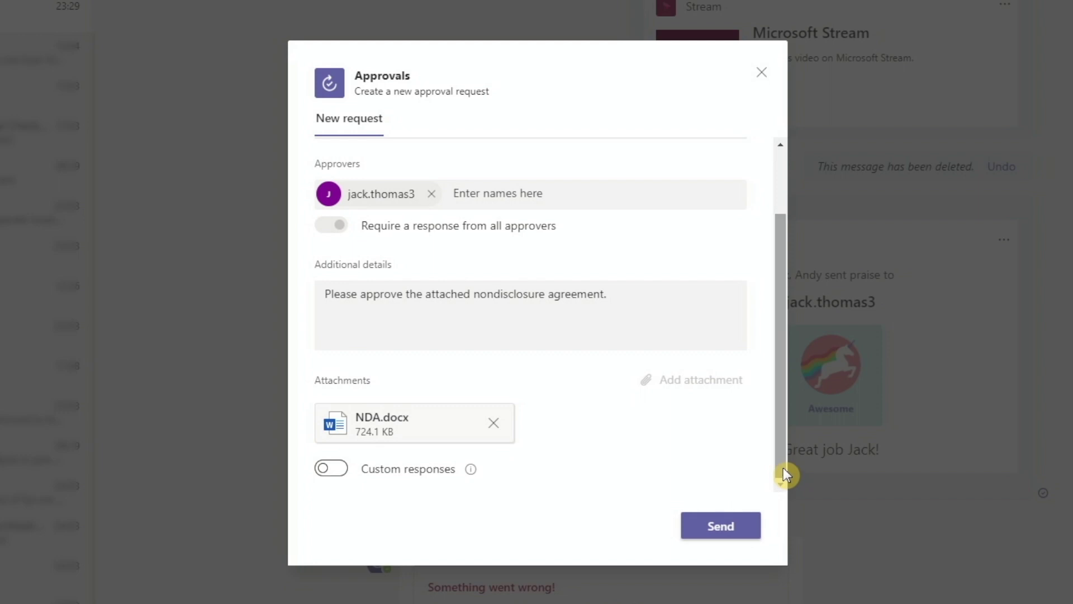
{"action": "left_click", "coordinate": [329, 470]}
{"action": "scroll", "coordinate": [777, 453], "scroll_direction": "down", "scroll_amount": 2}
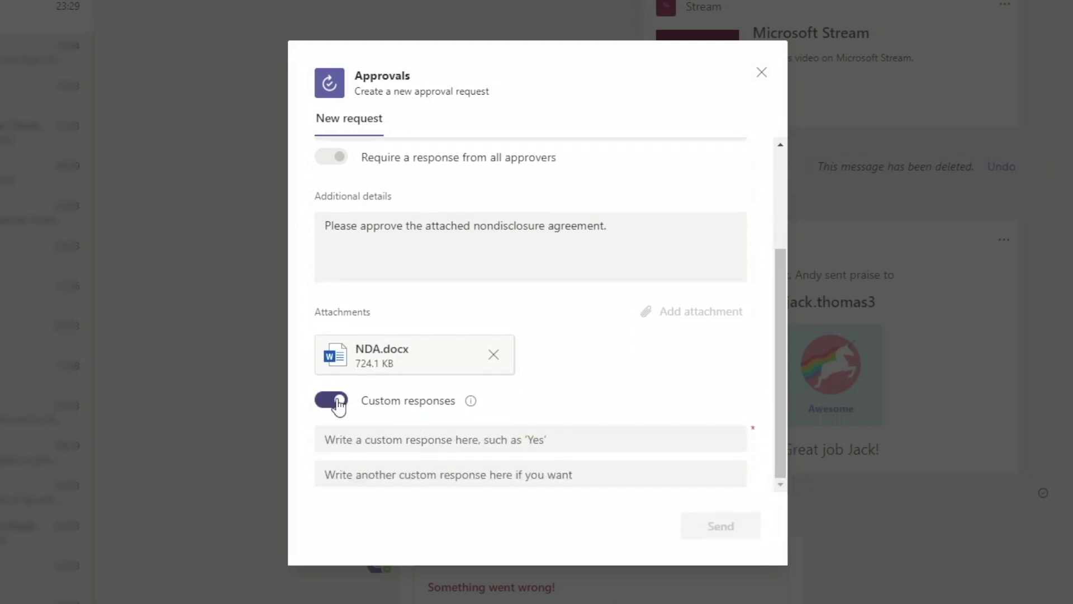
{"action": "left_click", "coordinate": [337, 400]}
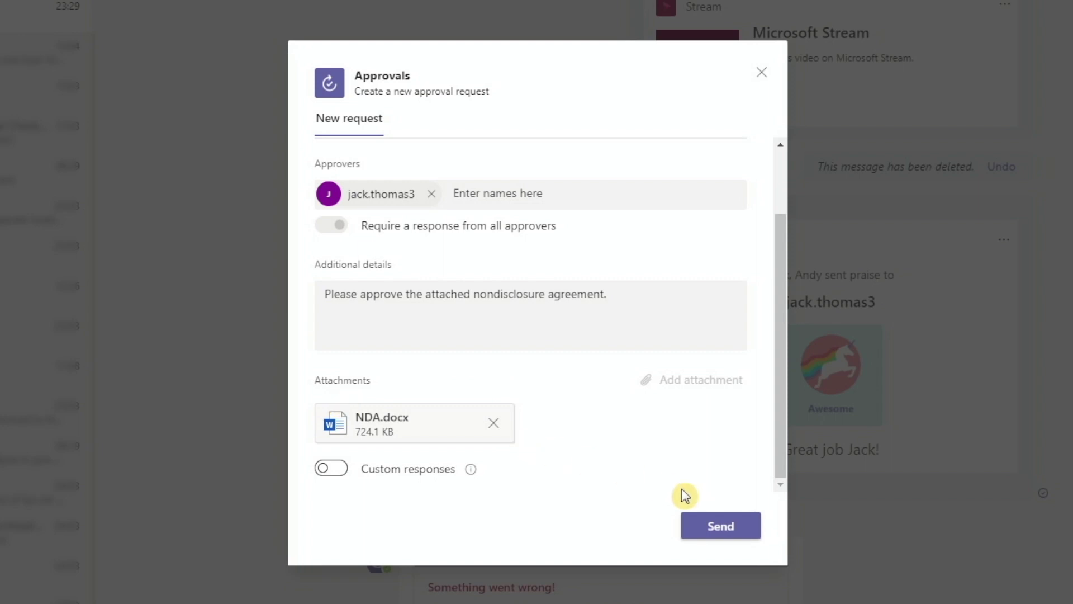
{"action": "left_click", "coordinate": [714, 527]}
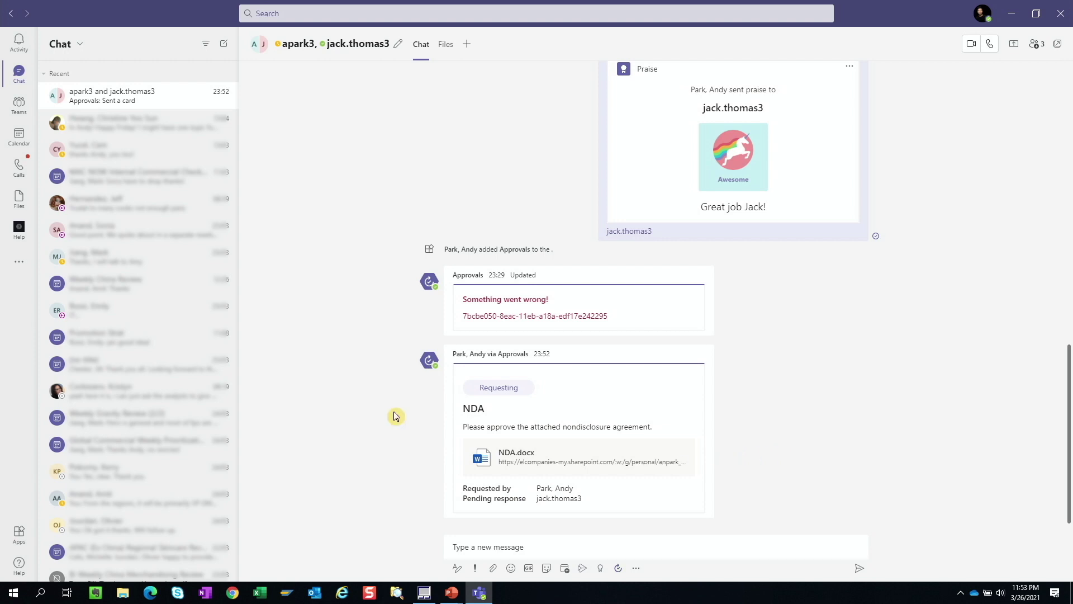
{"action": "left_click", "coordinate": [17, 263]}
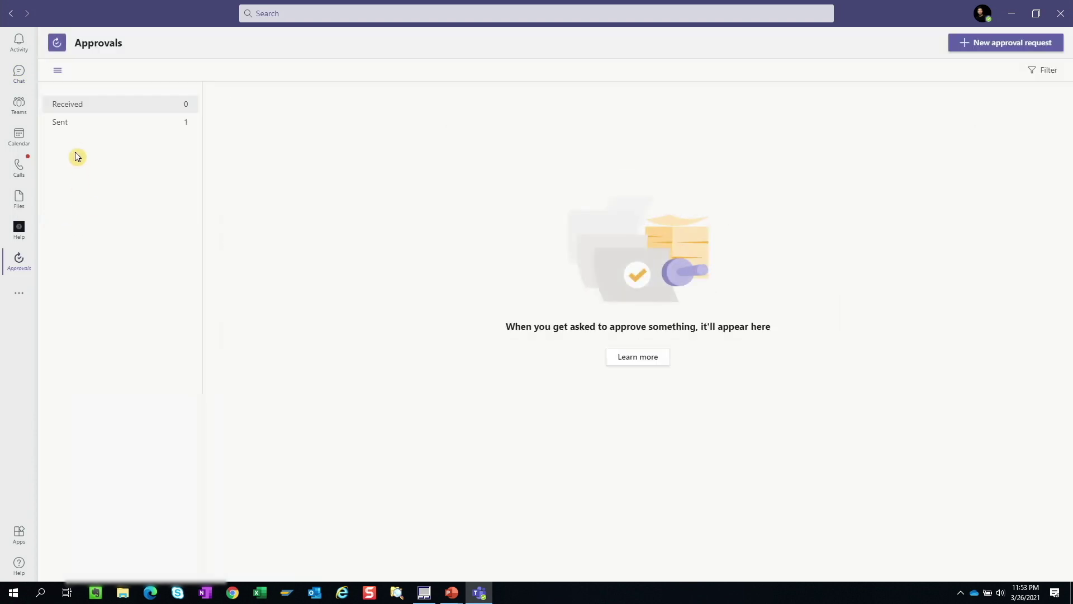
{"action": "left_click", "coordinate": [69, 128]}
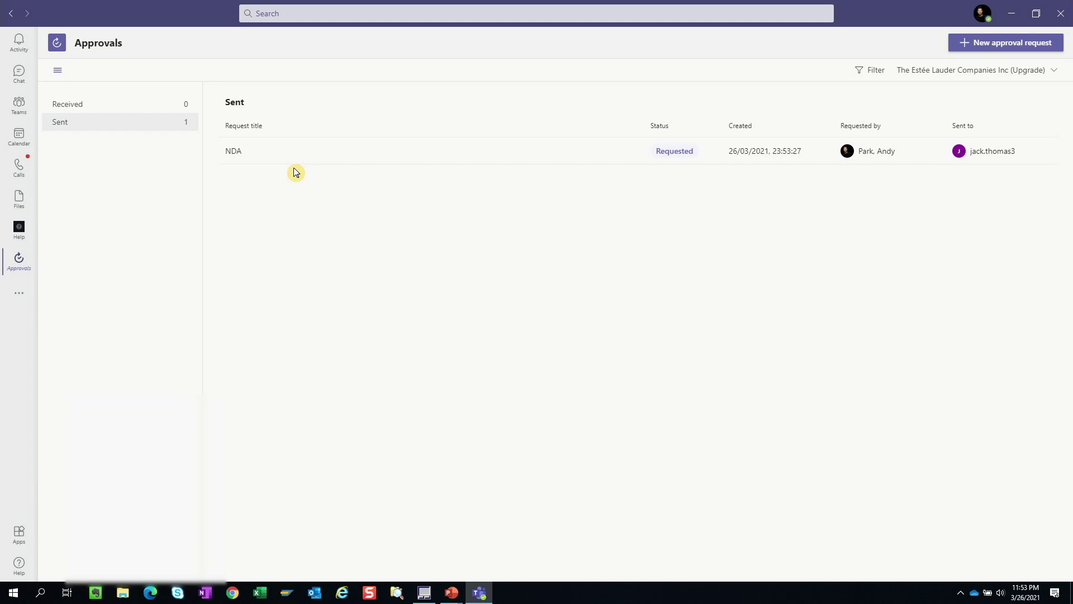
{"action": "left_click", "coordinate": [257, 154]}
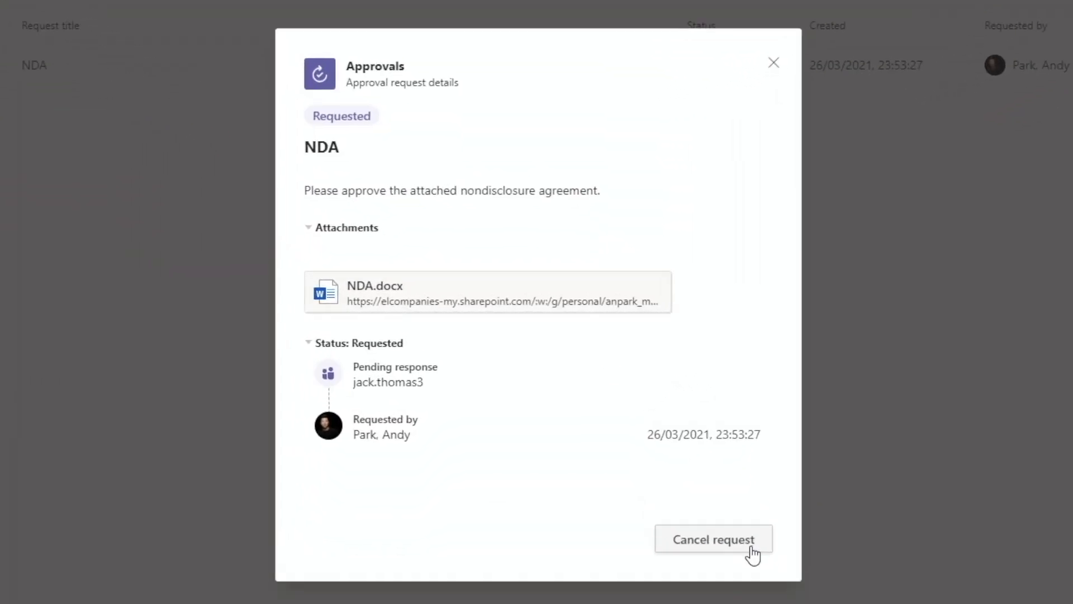
{"action": "left_click", "coordinate": [775, 63]}
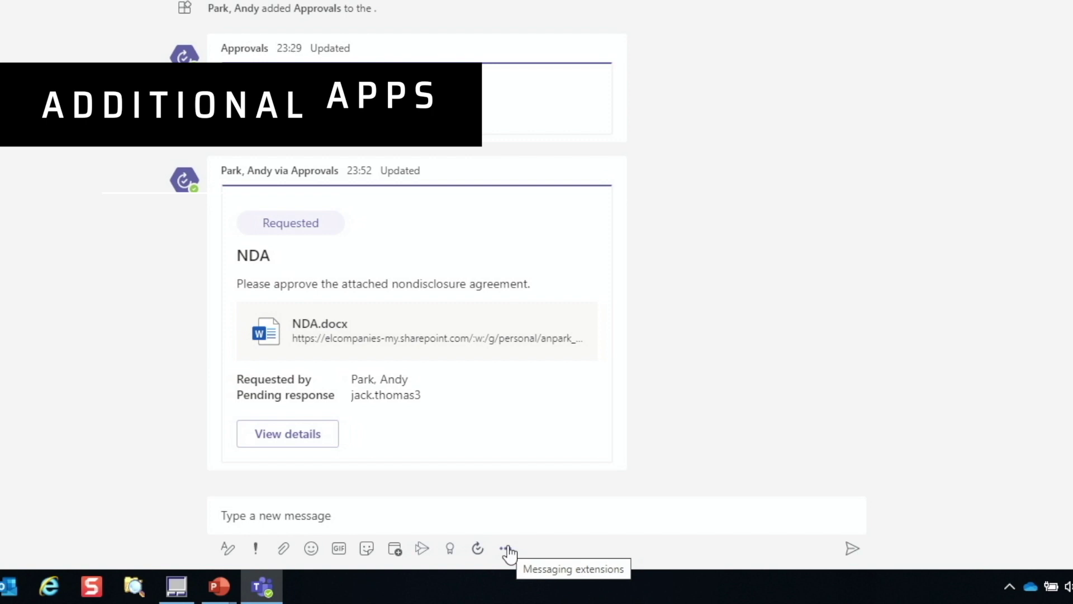
Step: Pin the Weather app among the messaging extensions
{"action": "left_click", "coordinate": [506, 550]}
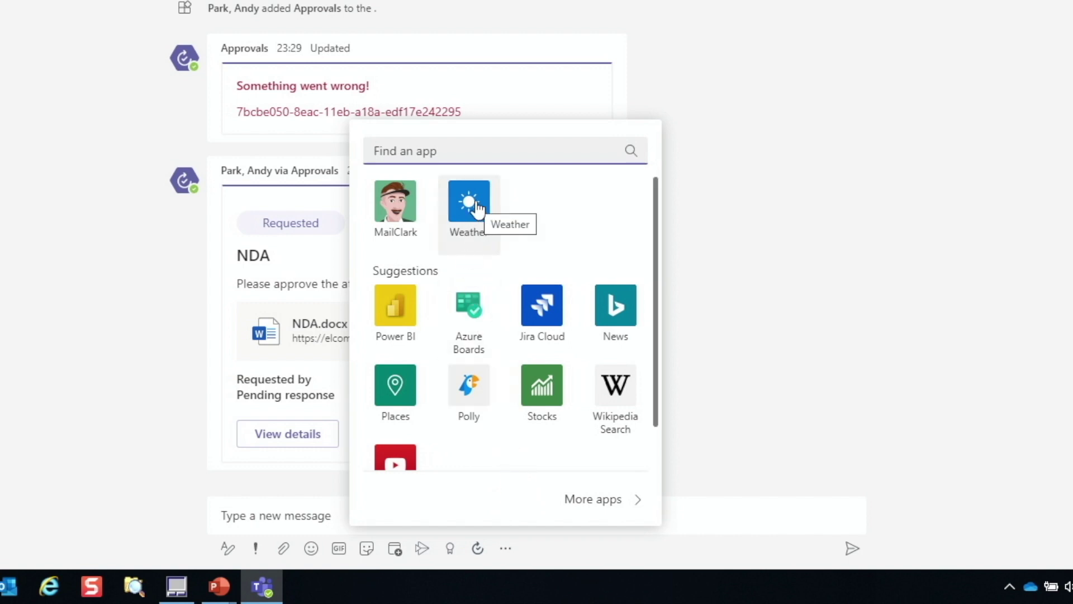
{"action": "right_click", "coordinate": [478, 210]}
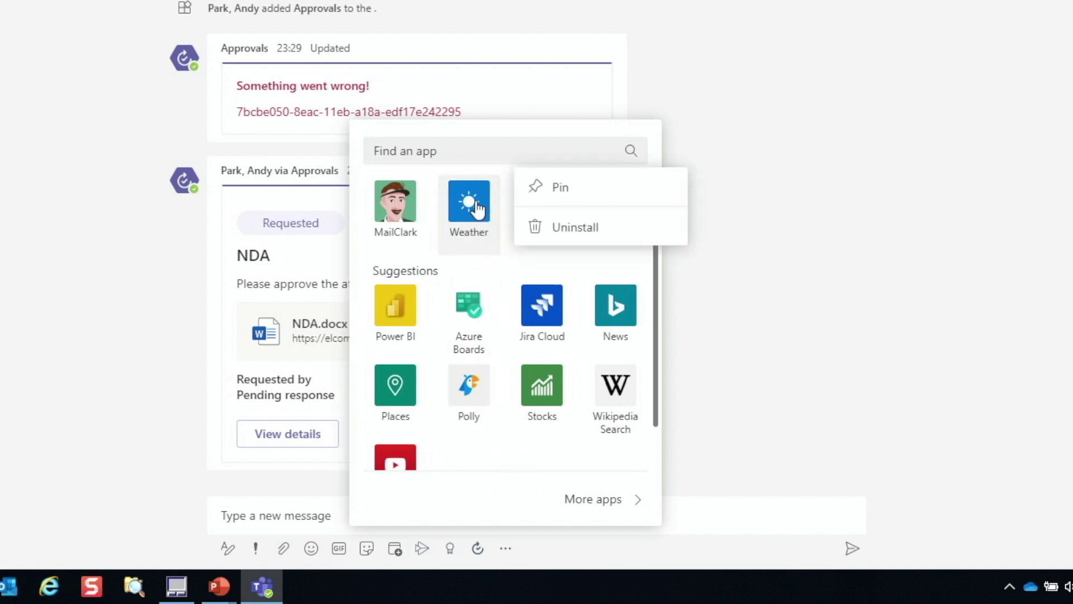
{"action": "left_click", "coordinate": [569, 194]}
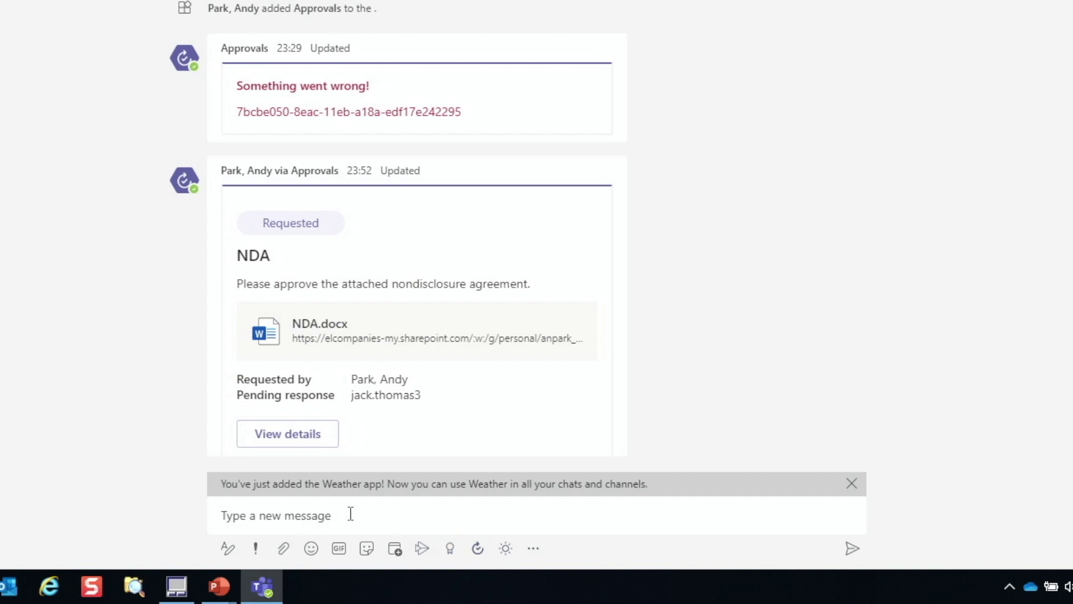
Step: Insert the New York, United States weather card into the message box
{"action": "left_click", "coordinate": [507, 550]}
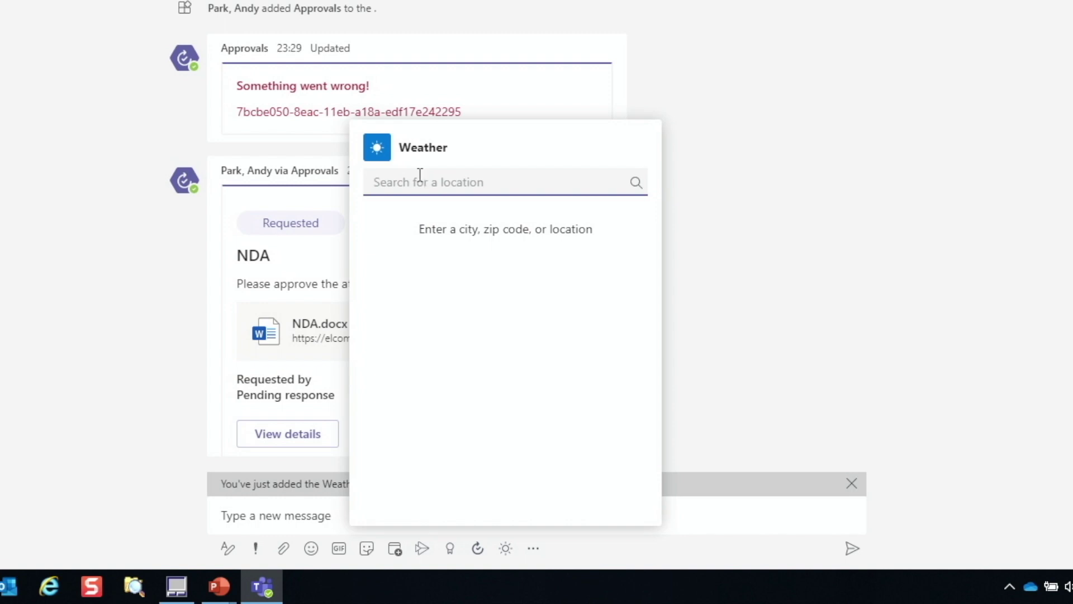
{"action": "type", "text": "New"}
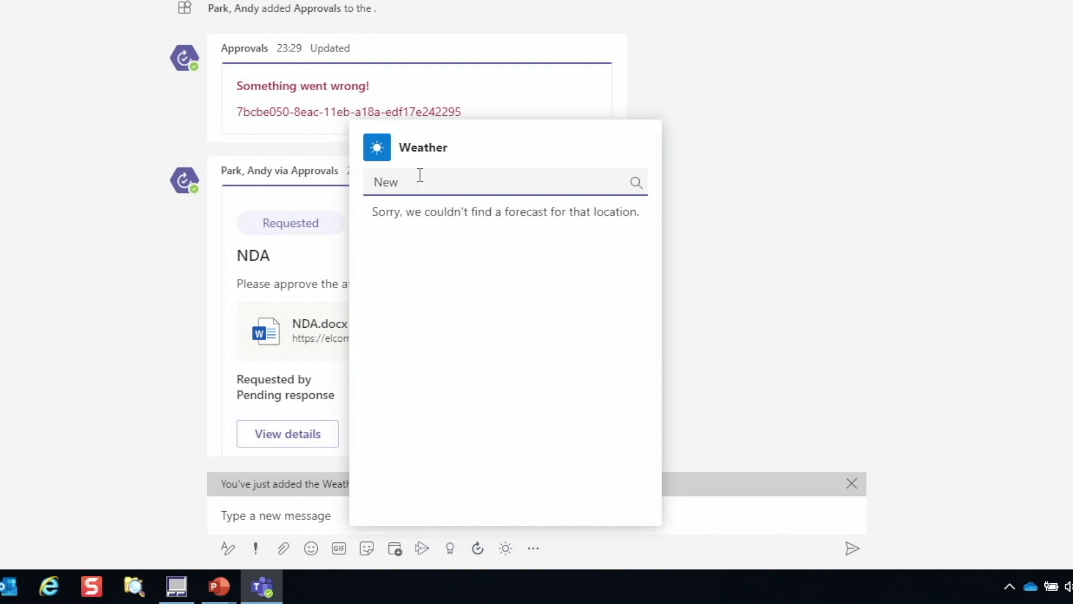
{"action": "type", "text": " York,"}
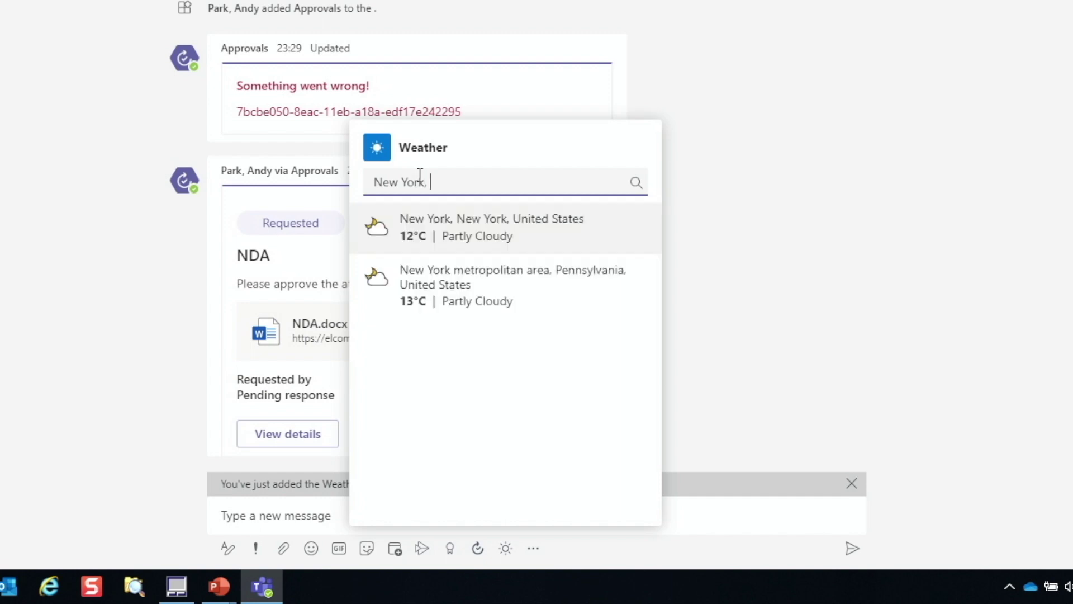
{"action": "left_click", "coordinate": [469, 227]}
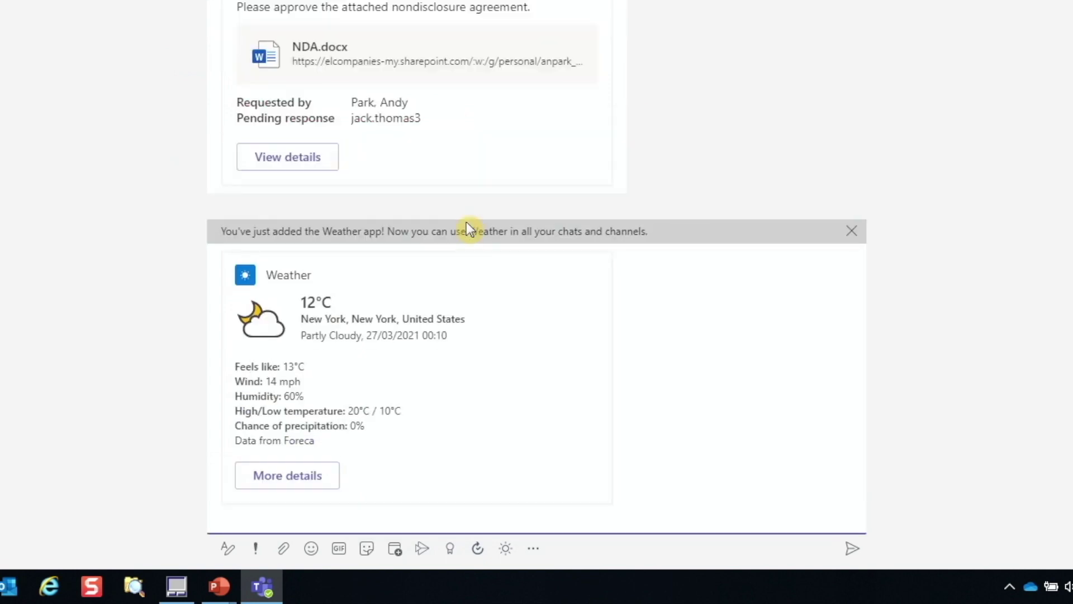